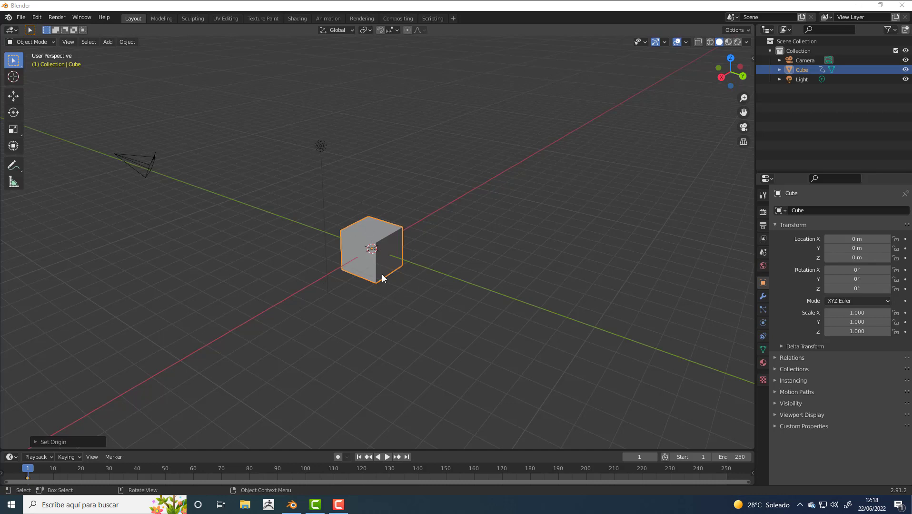
- Add an Array modifier to the cube and set its count to 5
left_click(766, 297)
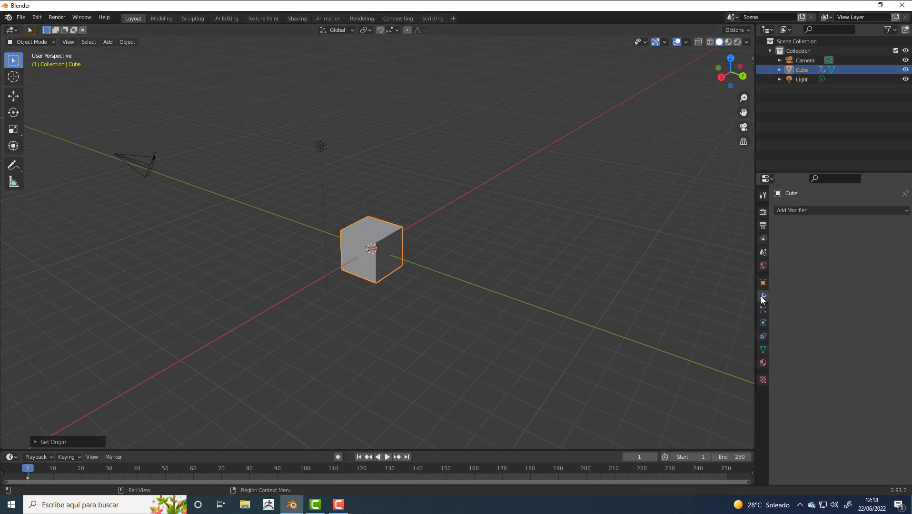
left_click(801, 209)
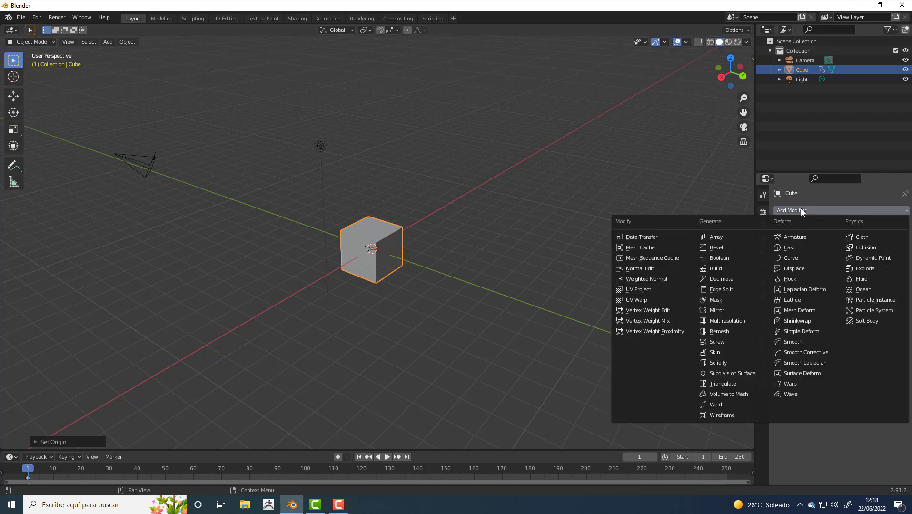
left_click(719, 237)
scroll(487, 258, "up", 3)
scroll(486, 259, "down", 3)
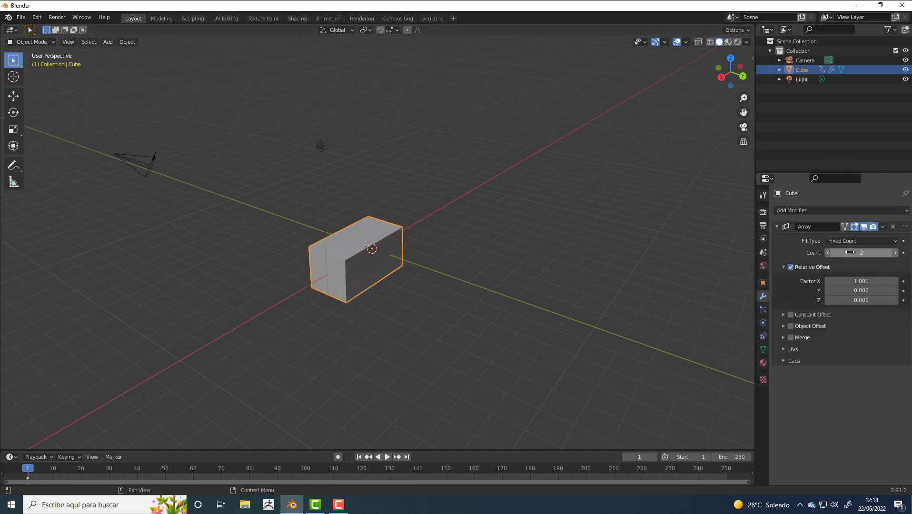
left_click_drag(850, 252, 885, 278)
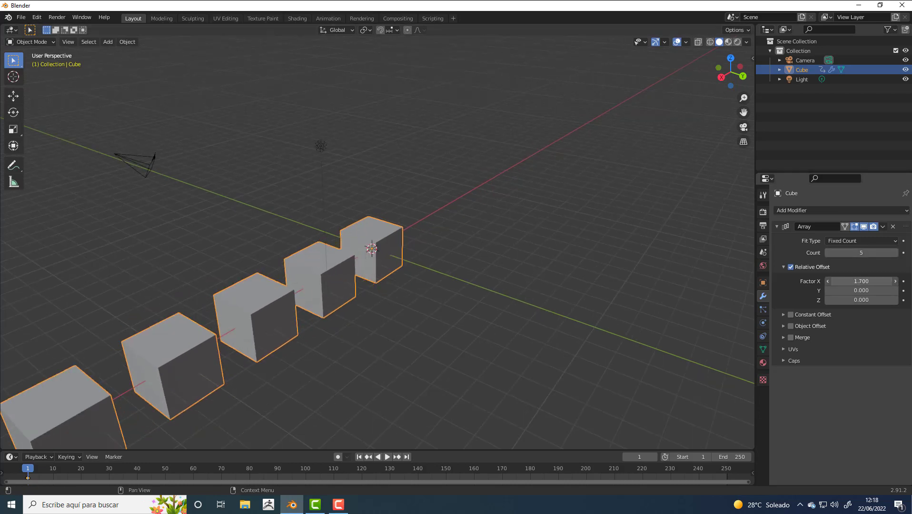
- Set the Array modifier's relative offset factors to X 1.8, Y 0 and Z 0 to space the cubes along X
left_click_drag(855, 281, 854, 300)
left_click(855, 291)
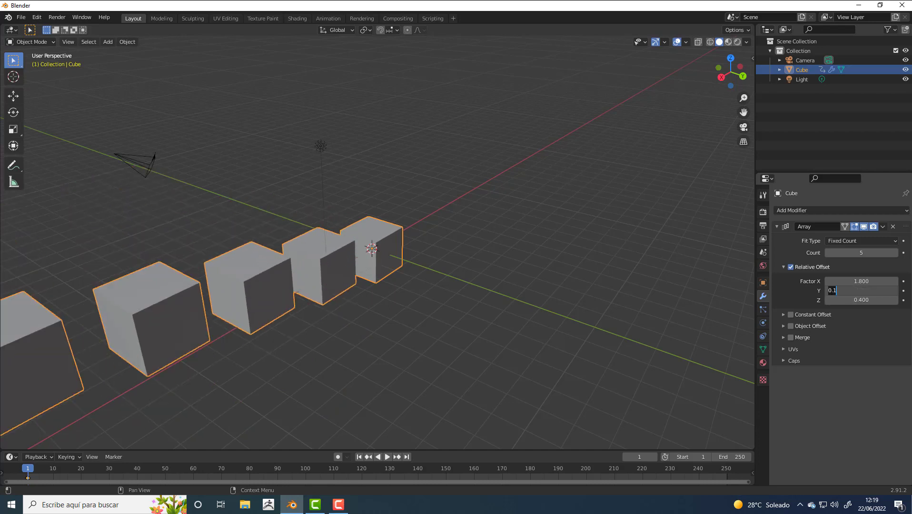
type("0")
key("Tab")
type("0")
key("Return")
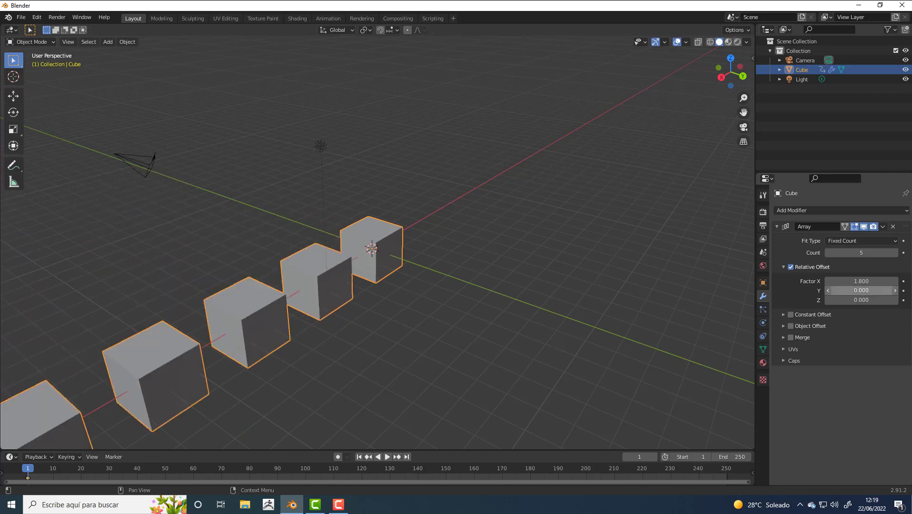
scroll(419, 240, "down", 2)
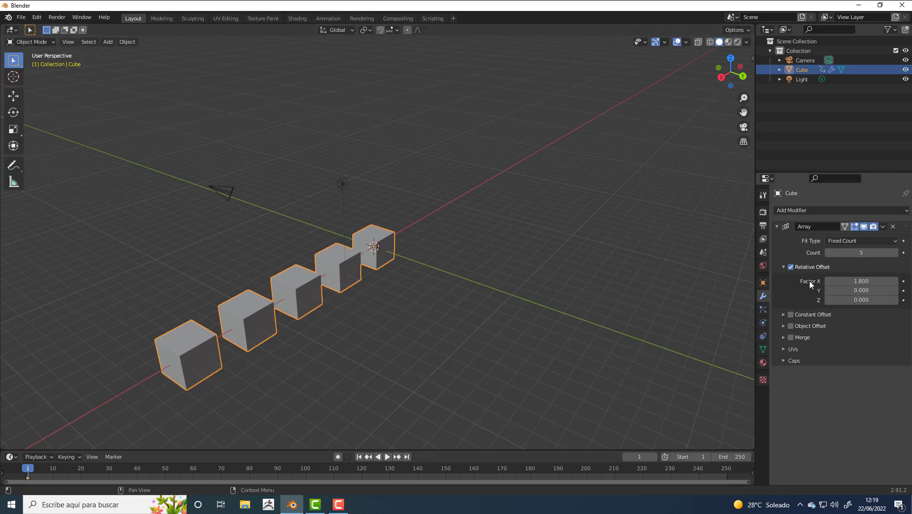
- Add a second Array modifier to the cube with relative offset factor X 0 and Y 1
left_click(798, 210)
left_click(741, 233)
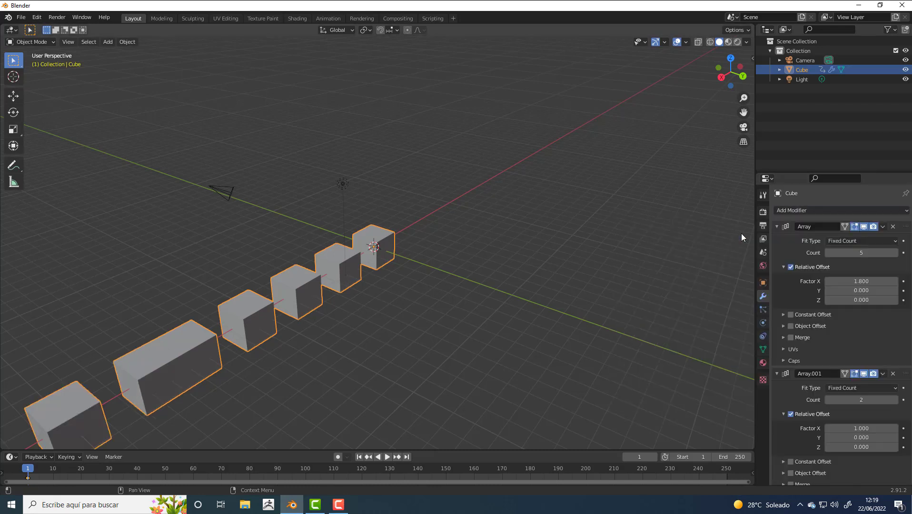
scroll(455, 230, "up", 3)
scroll(456, 230, "down", 4)
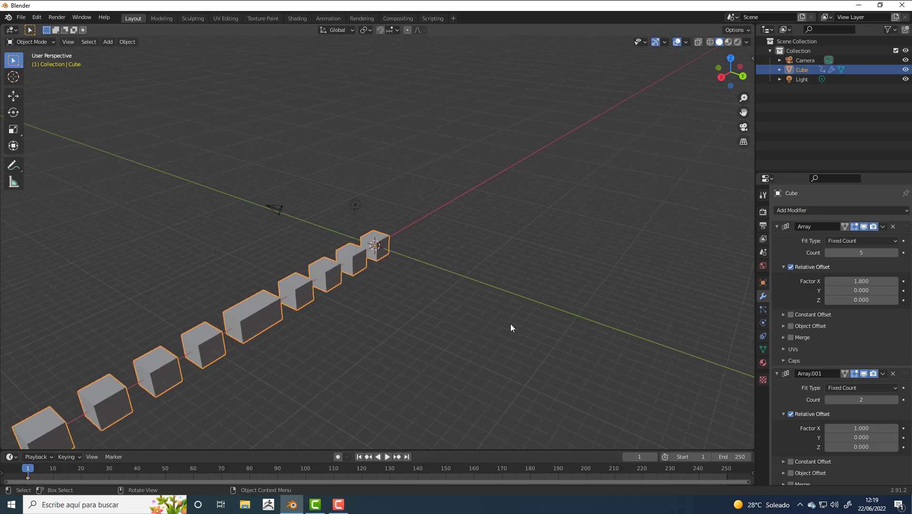
left_click(844, 428)
type("0")
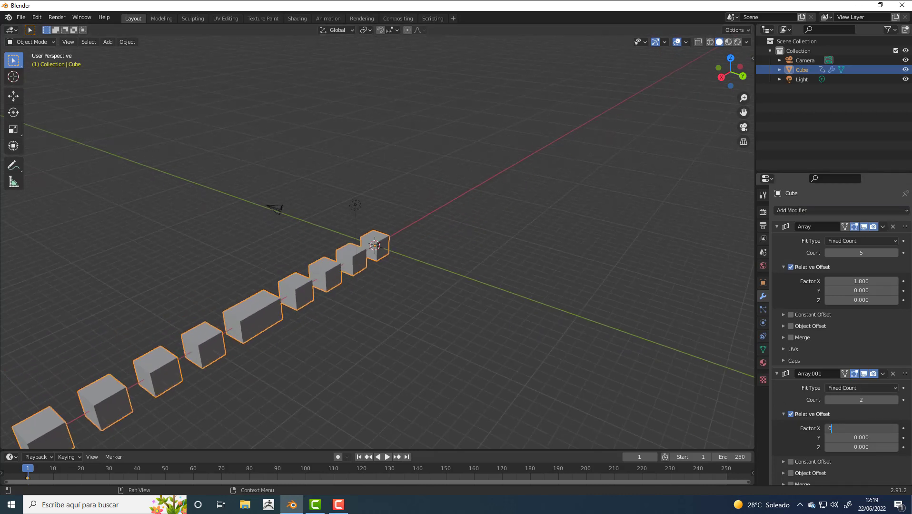
key("Tab")
type("1")
key("Return")
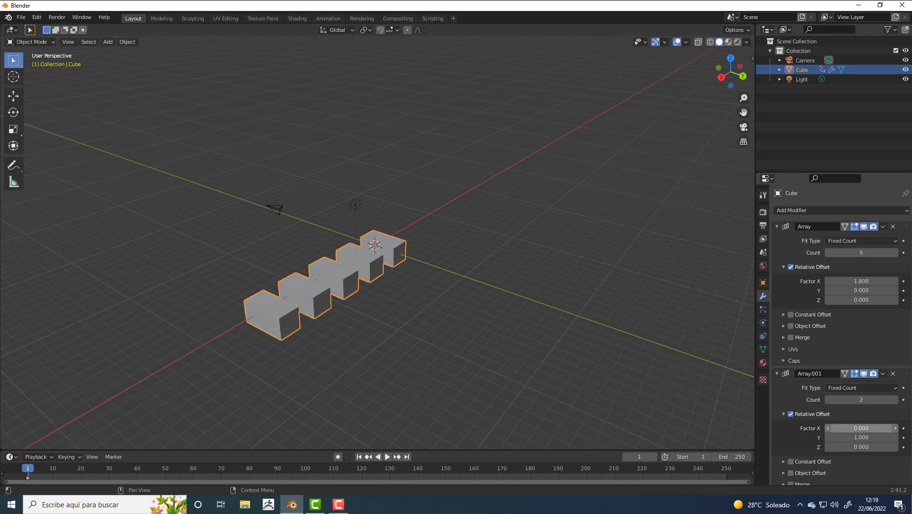
- Set the second Array modifier's relative offset Y factor to 1.4 and its count to 6
left_click_drag(845, 438, 862, 438)
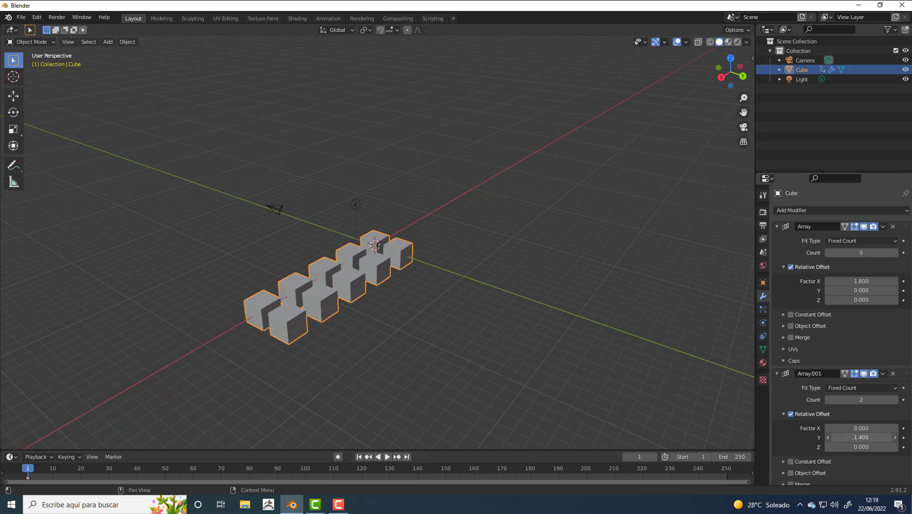
left_click(862, 437)
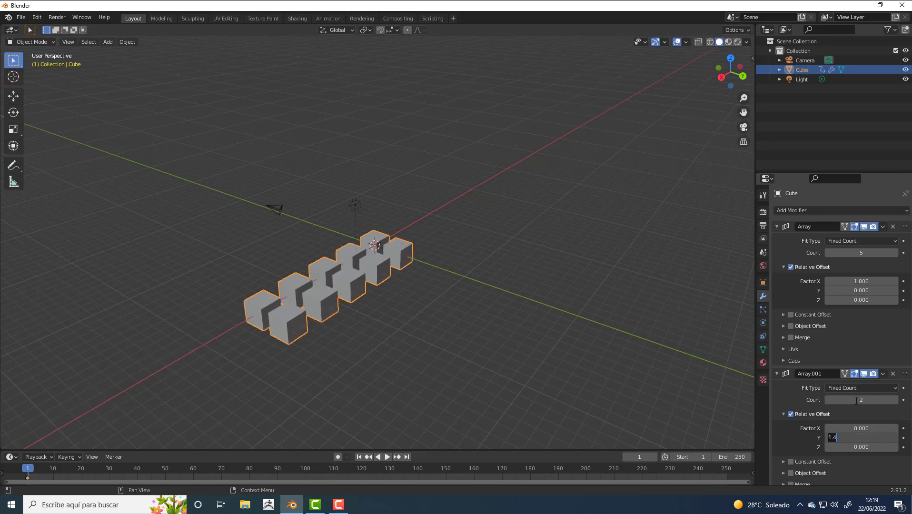
left_click(893, 400)
left_click(895, 401)
left_click(896, 401)
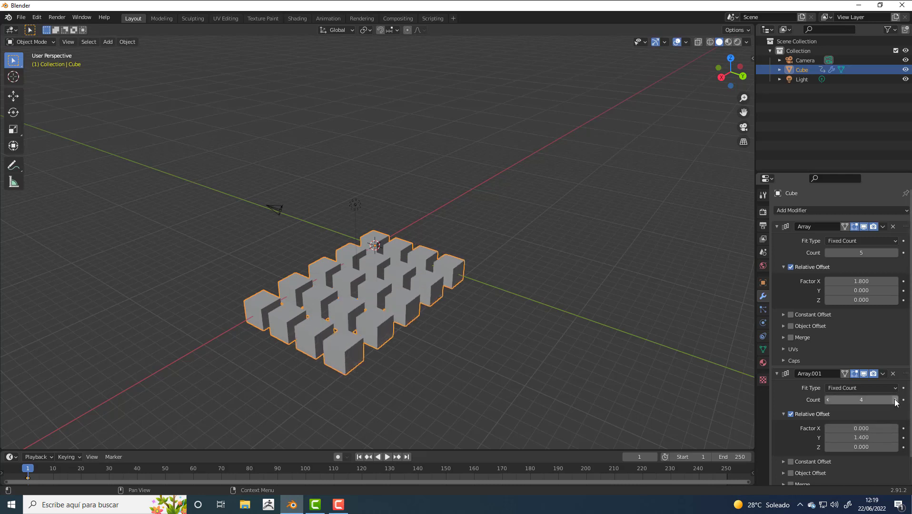
left_click(896, 400)
left_click(895, 400)
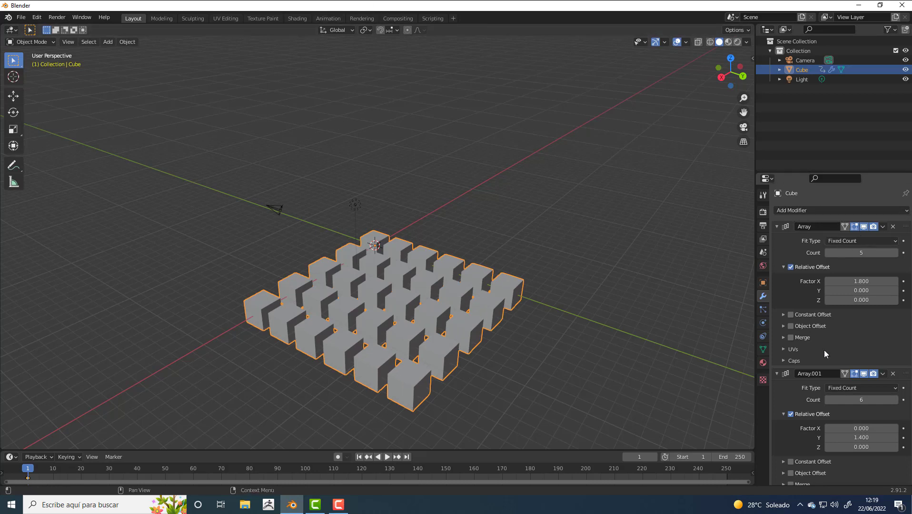
- Remove the second Array modifier from the cube, keeping only the row along X
left_click(893, 374)
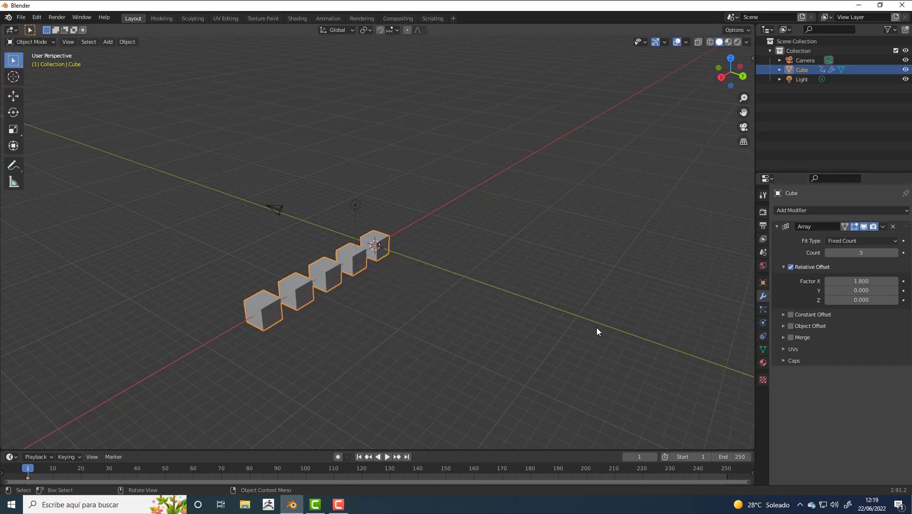
scroll(355, 289, "up", 3)
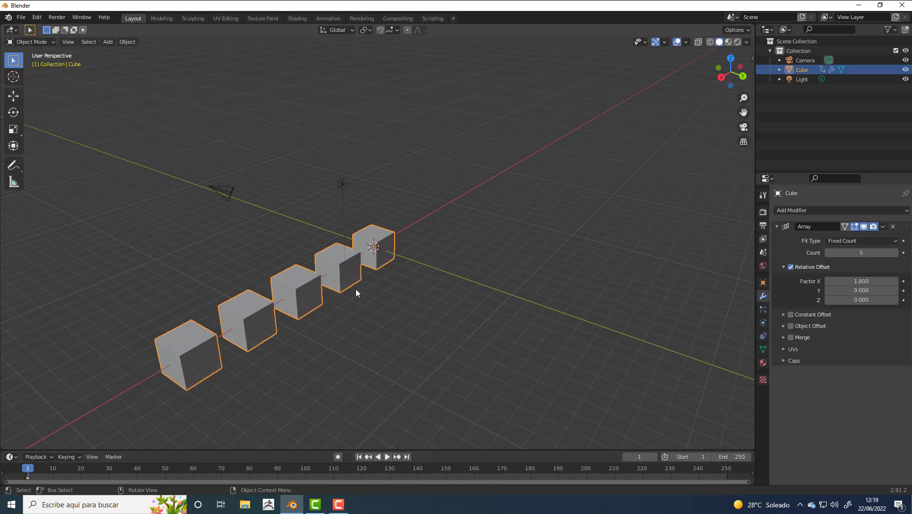
- Add a Curve deform modifier to the cube below the Array modifier
left_click(795, 208)
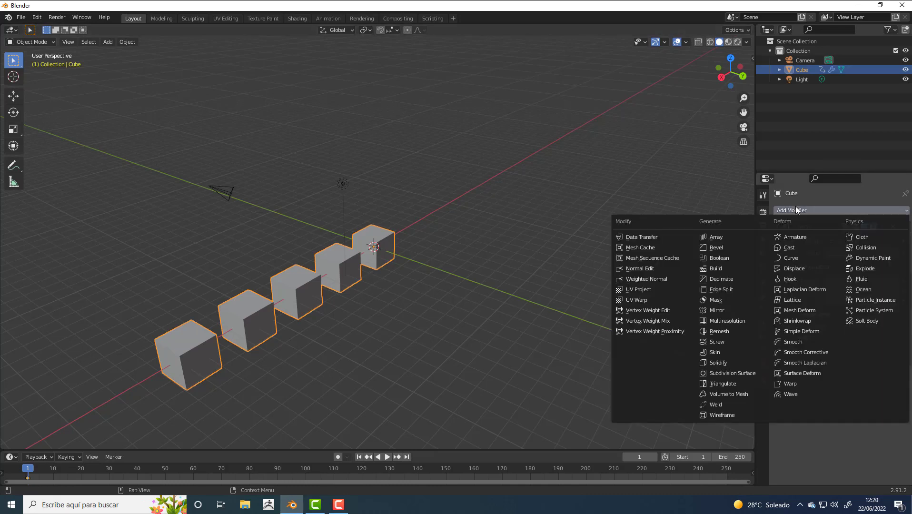
left_click(826, 213)
left_click(793, 259)
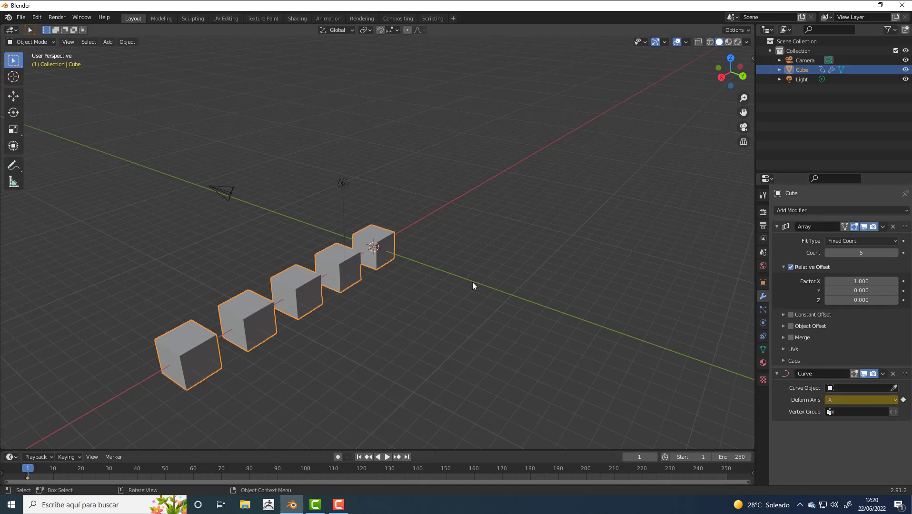
- Add a Bezier circle at the origin and scale it up until it passes between the third and fourth cubes
key("shift+a")
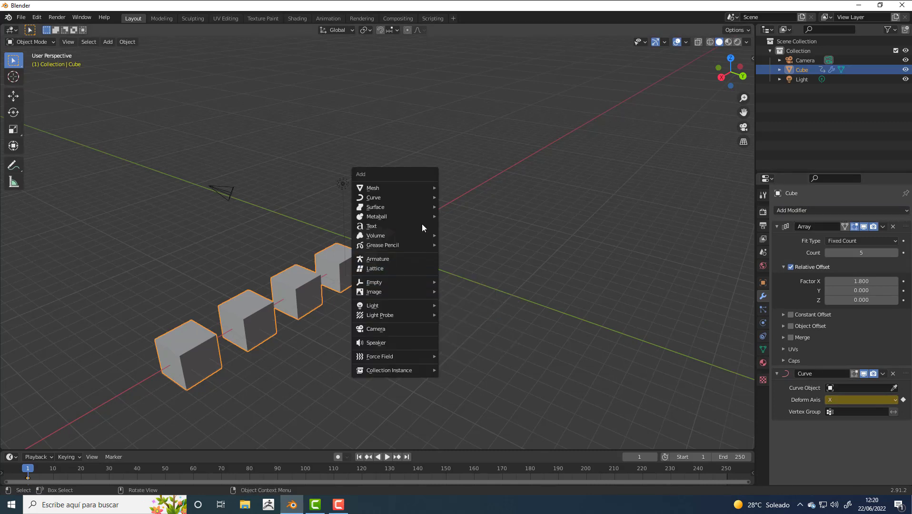
mouse_move(425, 196)
left_click(464, 207)
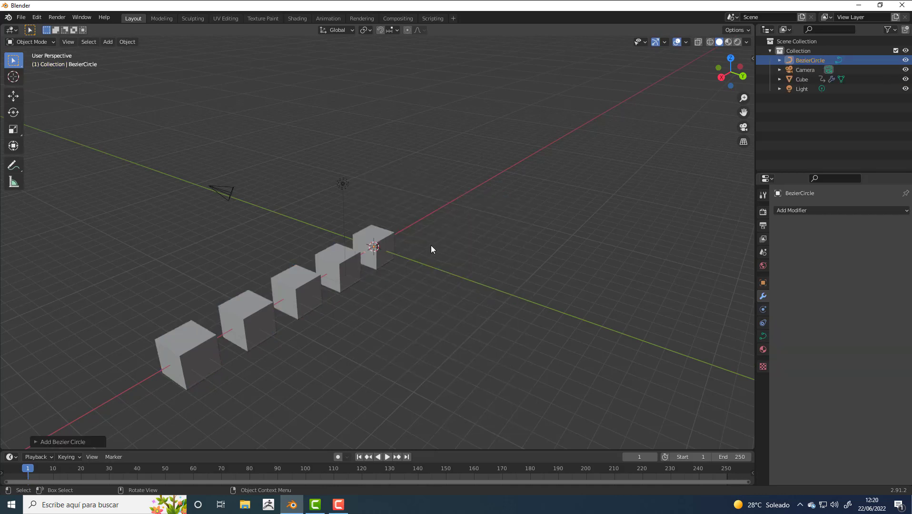
key("s")
left_click(152, 50)
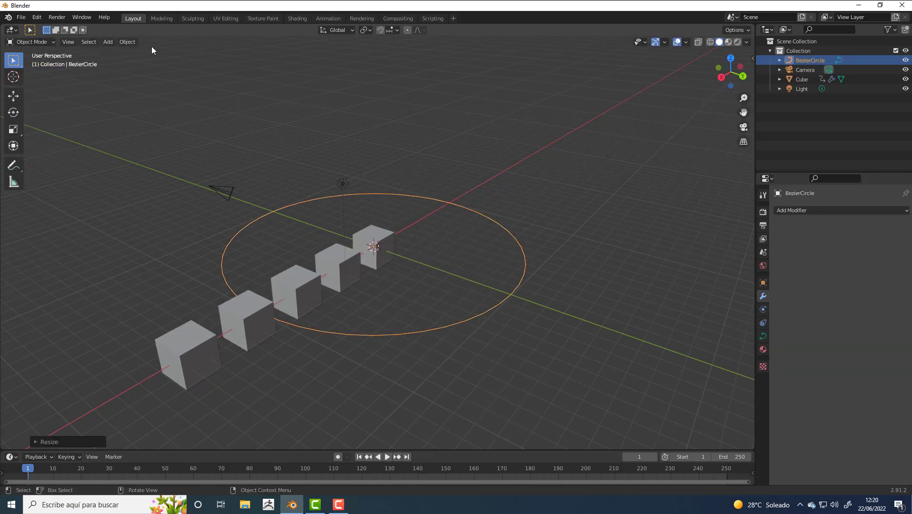
- Assign BezierCircle as the curve object of the cube's Curve modifier and set the Array count to 15
left_click(352, 260)
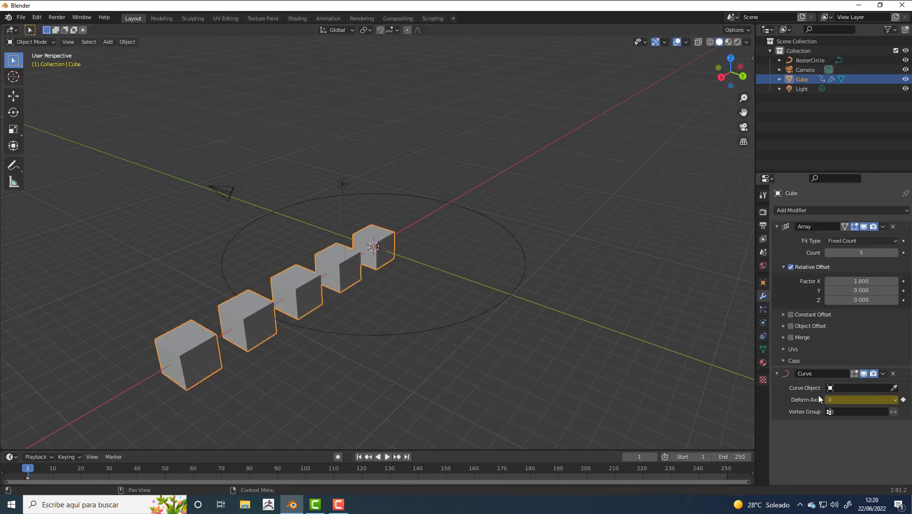
left_click(894, 388)
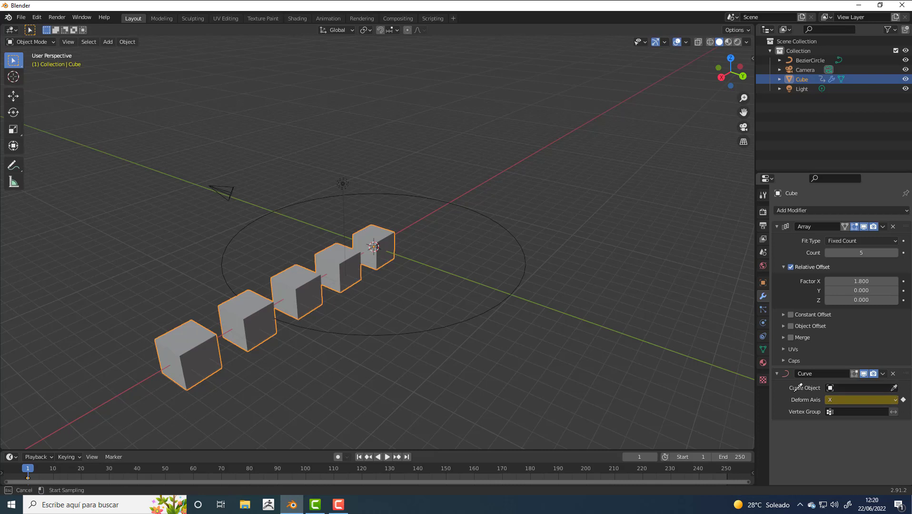
left_click(485, 310)
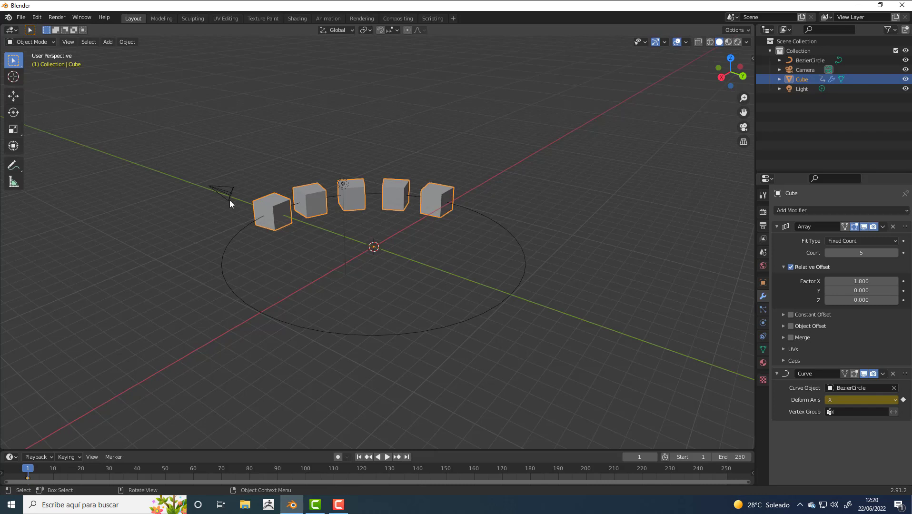
left_click_drag(861, 252, 893, 252)
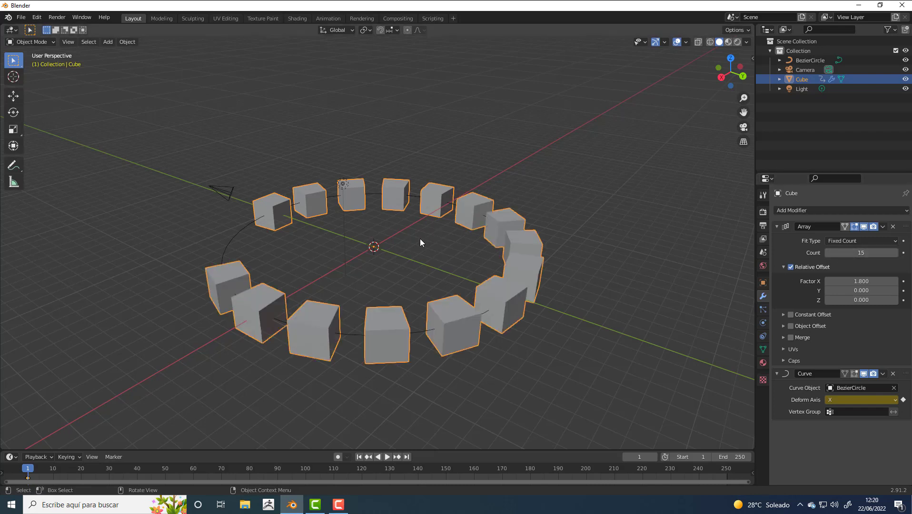
- Undo the last change to the Array count and remove the Curve modifier from the cube
middle_click_drag(420, 243, 462, 302)
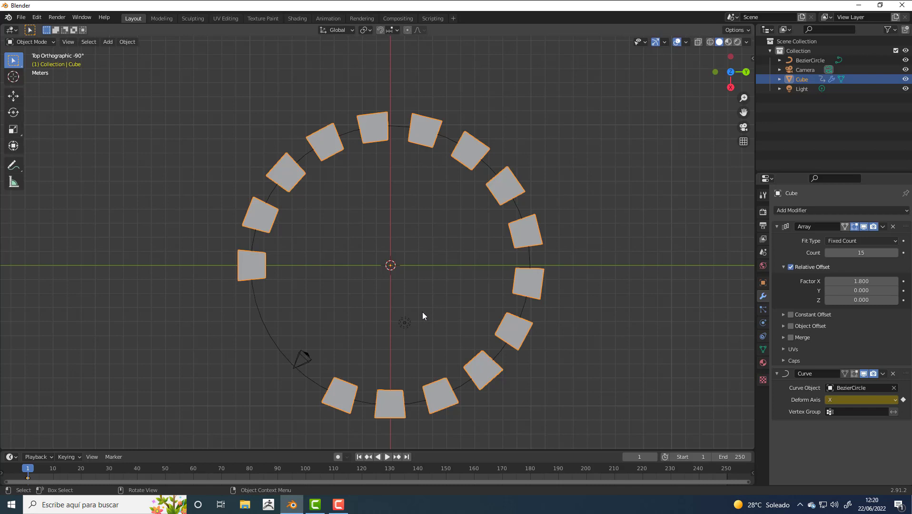
middle_click_drag(423, 312, 409, 278)
key("ctrl+z")
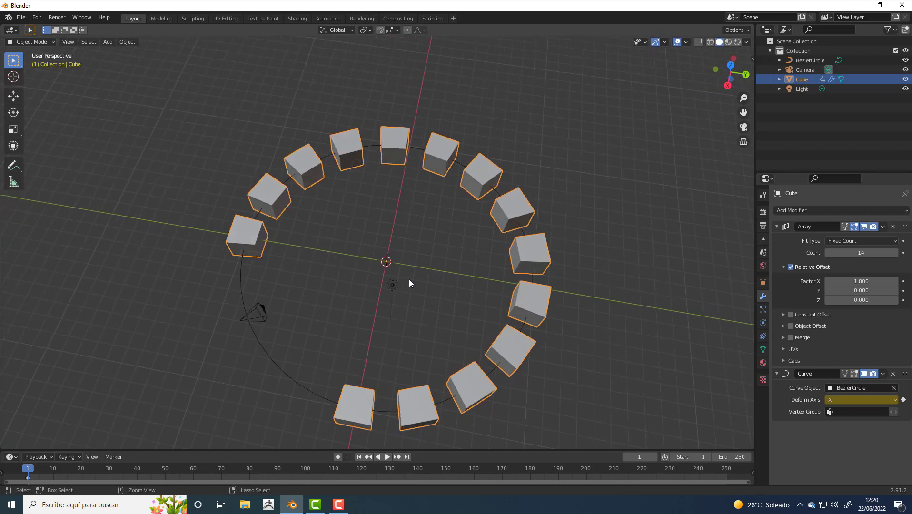
left_click(893, 374)
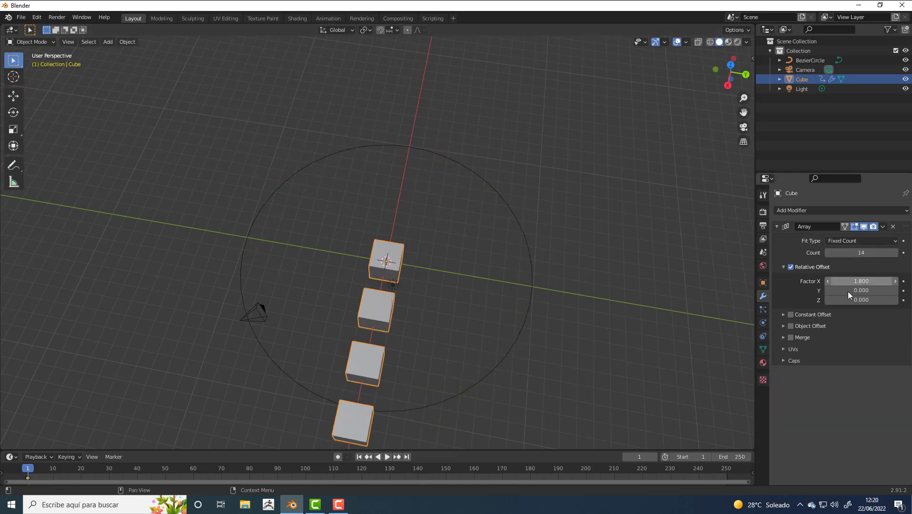
- Turn off Relative Offset in the cube's Array modifier and set its count to 9
left_click(791, 267)
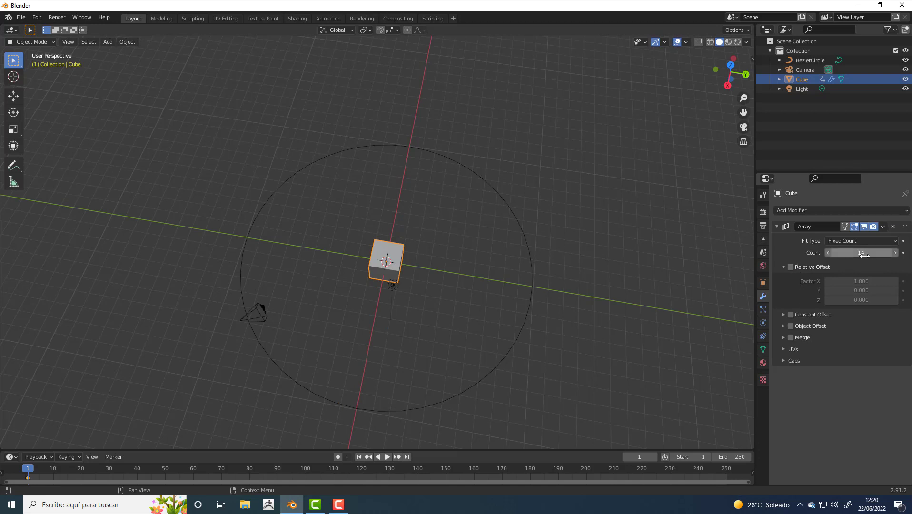
mouse_move(861, 253)
left_mouse_down()
mouse_move(881, 252)
mouse_move(857, 253)
left_mouse_up()
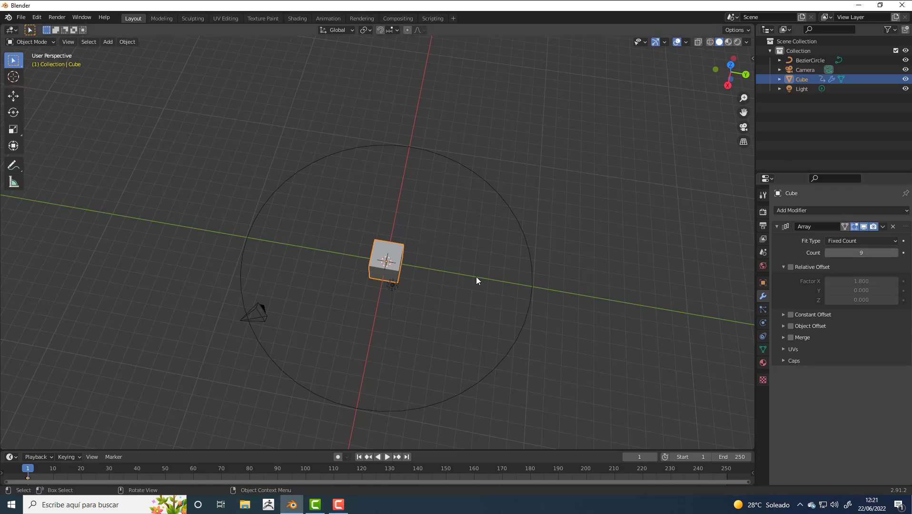
- Expand the Array modifier's Object Offset settings and add an Arrows empty at the origin
left_click(782, 326)
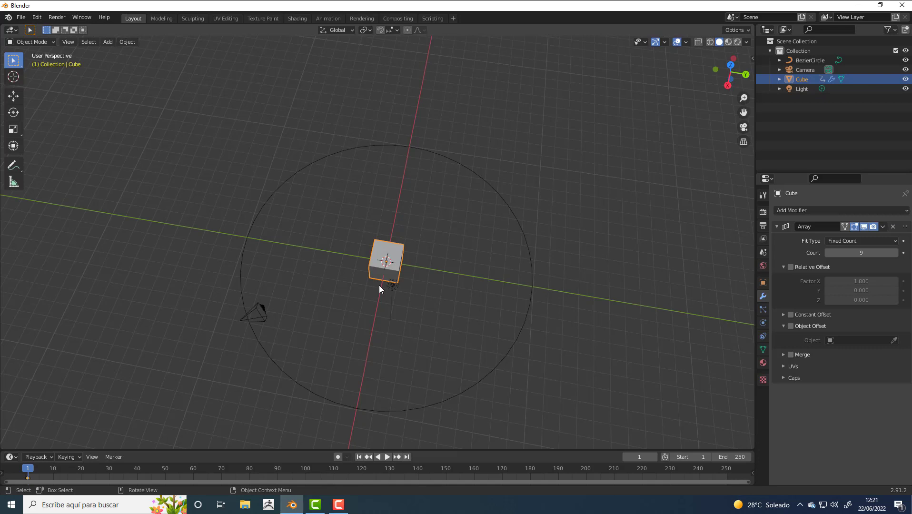
middle_click_drag(460, 268, 447, 227)
key("shift+a")
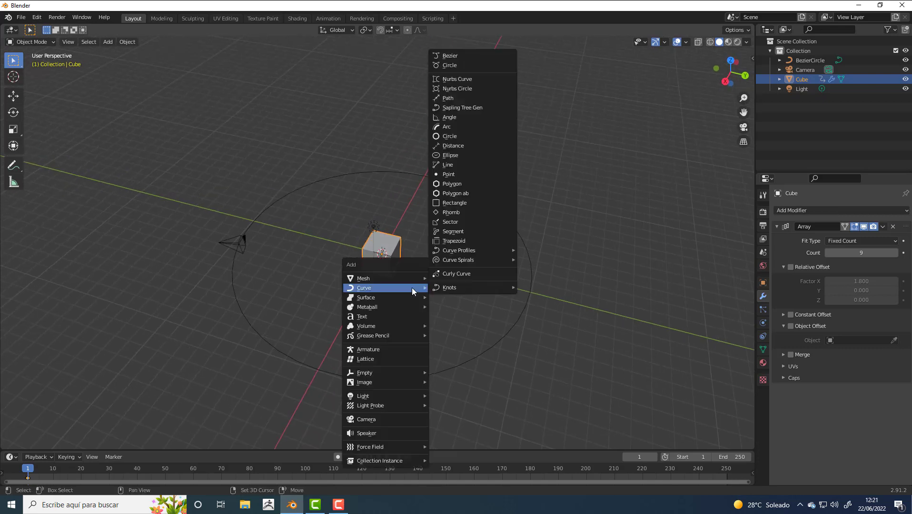
mouse_move(391, 373)
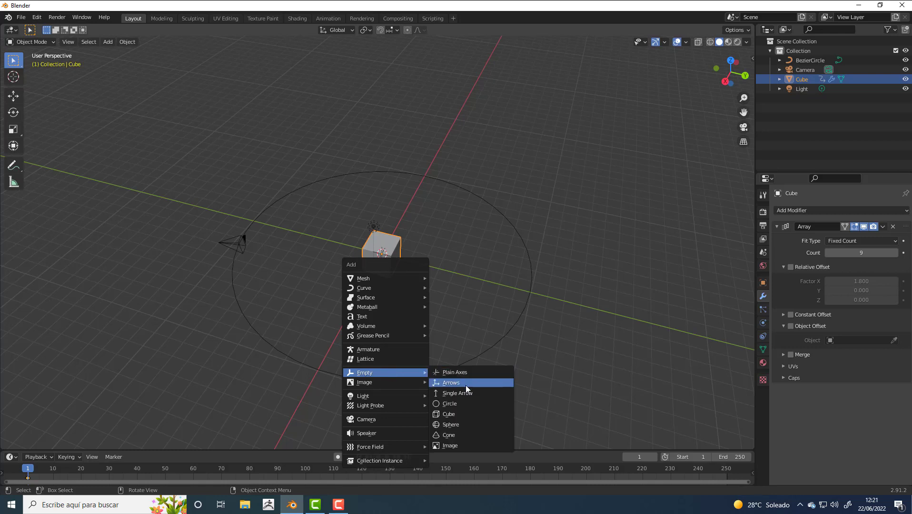
left_click(446, 383)
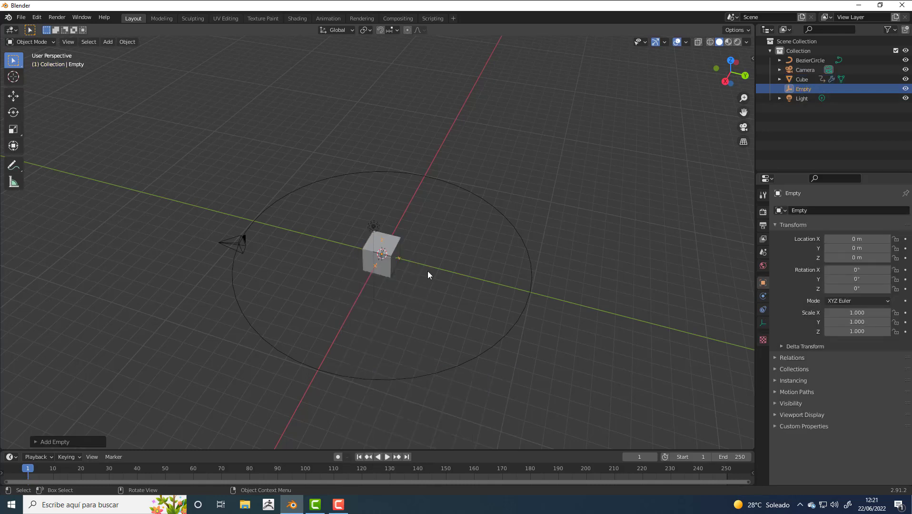
- Move the cube along the Y axis in the negative direction, away from the empty at the origin
left_click(389, 268)
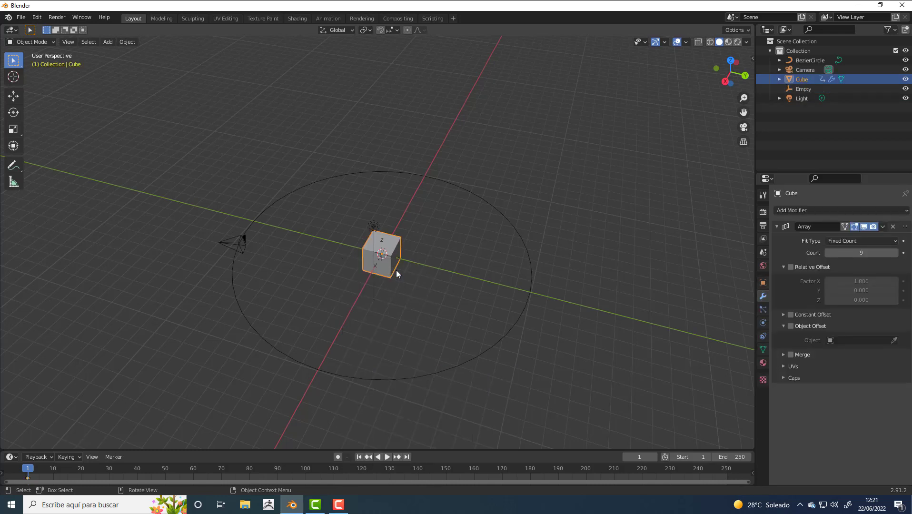
key("g")
key("y")
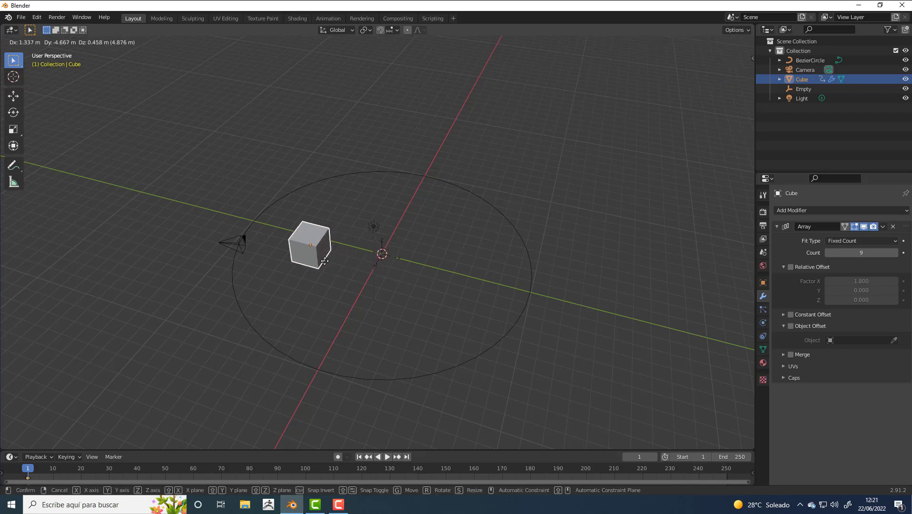
left_click(312, 239)
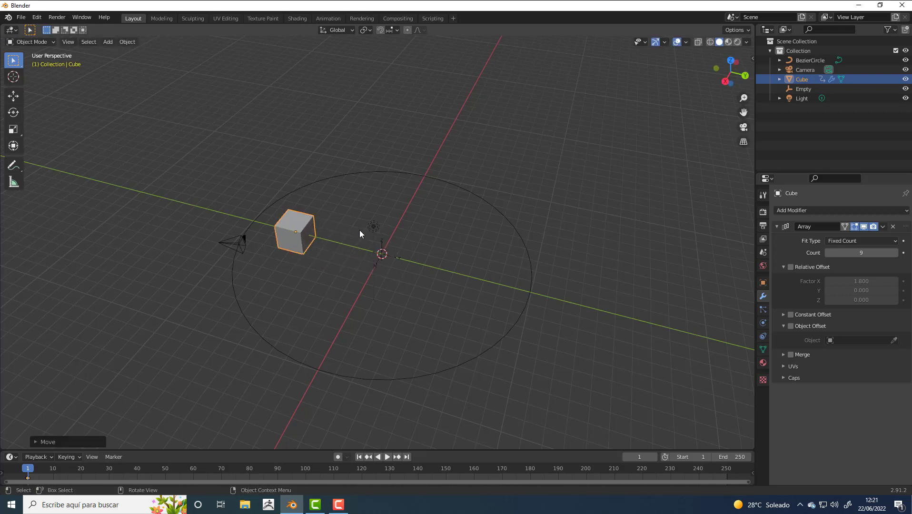
- Enable Object Offset in the cube's Array modifier and assign Empty as its offset object
scroll(359, 230, "up", 5)
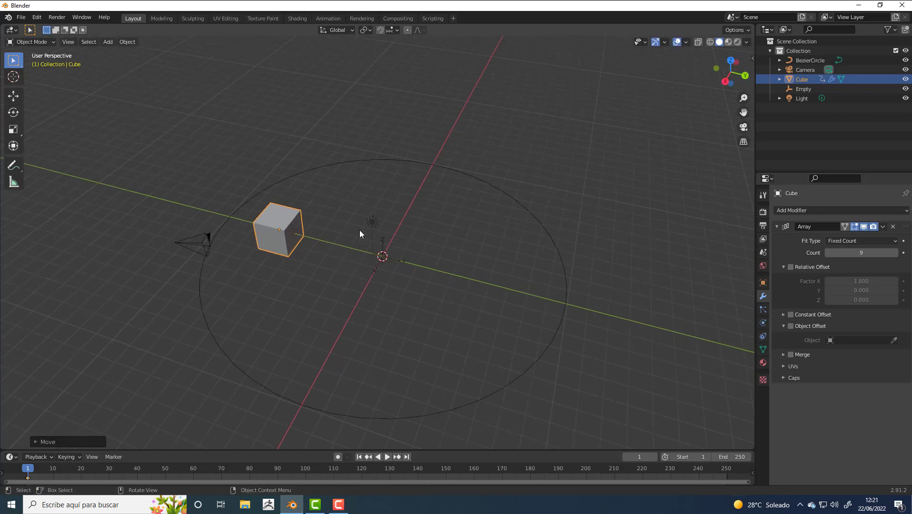
left_click(388, 250)
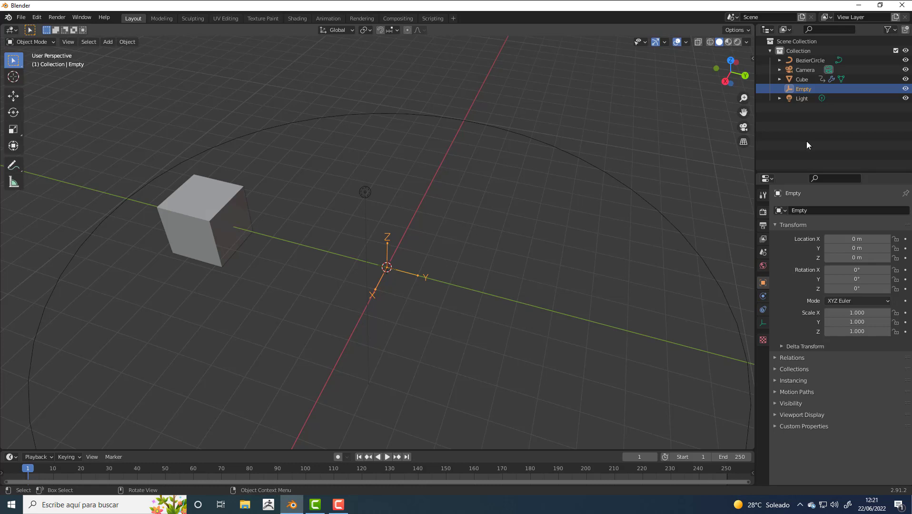
left_click(796, 80)
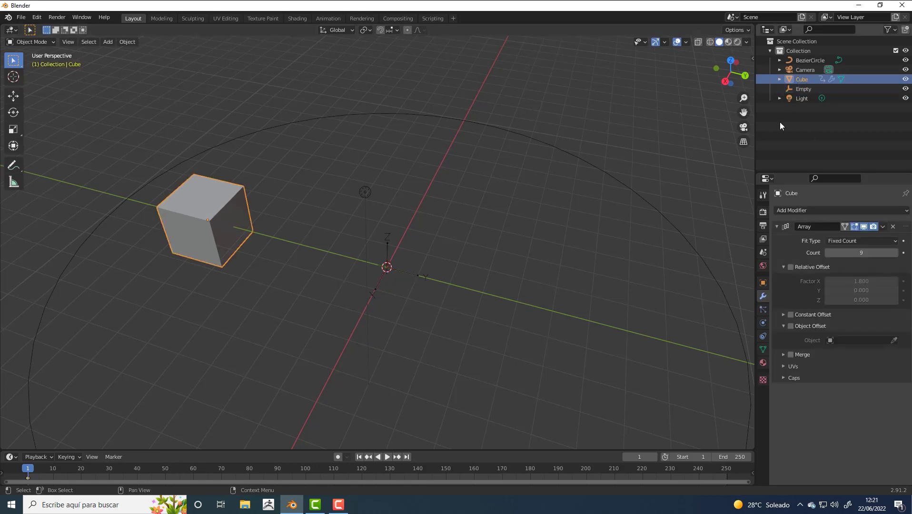
left_click(808, 327)
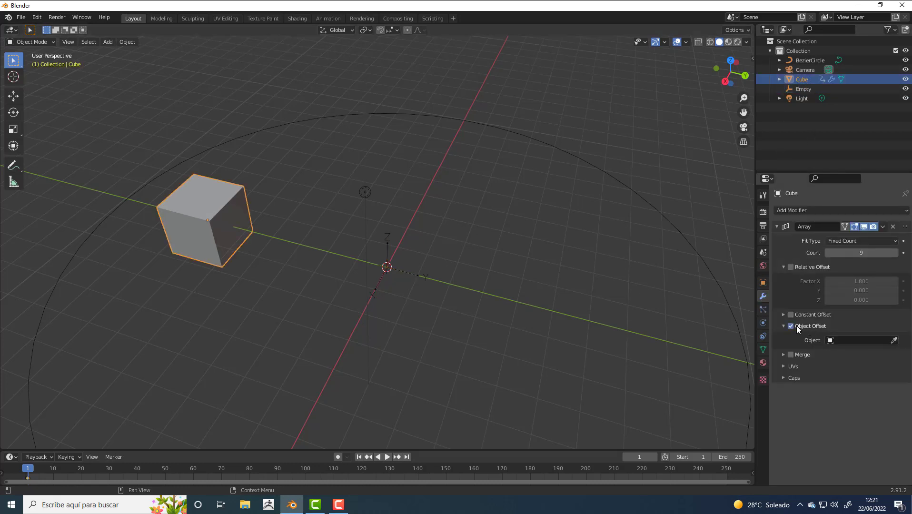
left_click(888, 340)
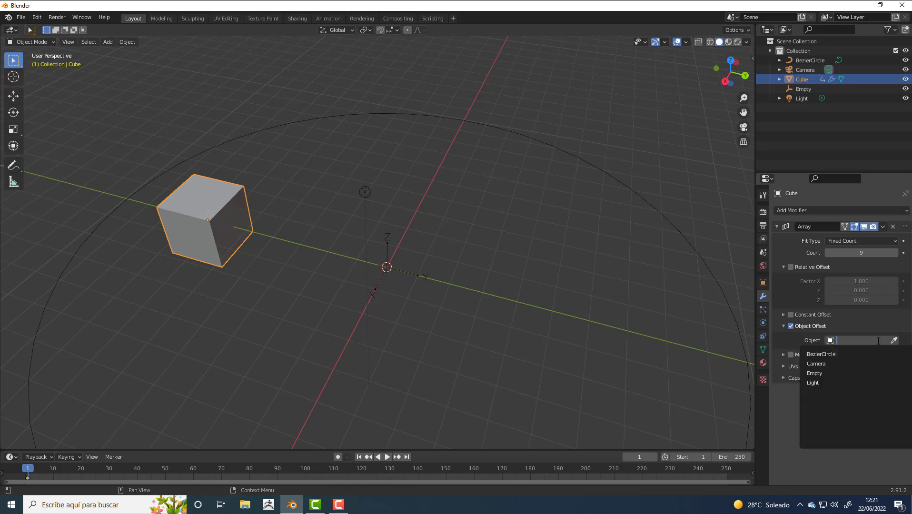
left_click(820, 374)
scroll(417, 269, "up", 4)
scroll(417, 268, "down", 8)
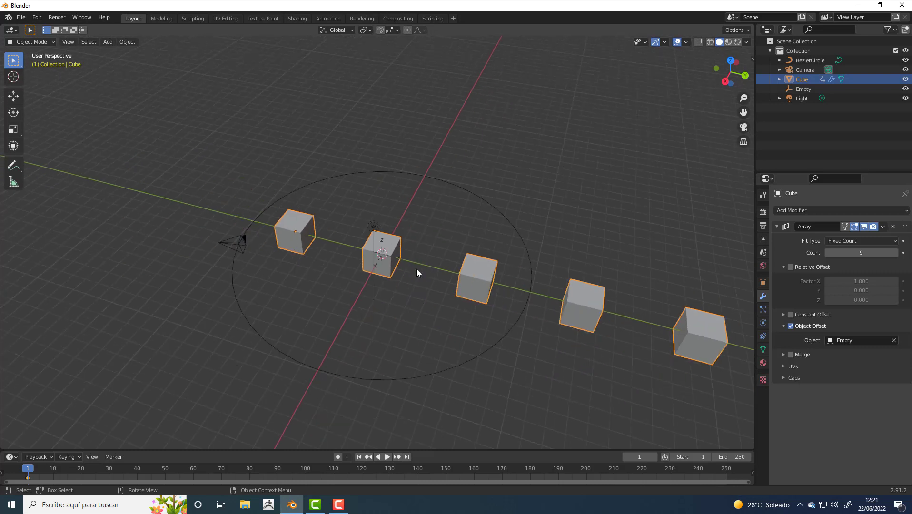
scroll(503, 314, "down", 2)
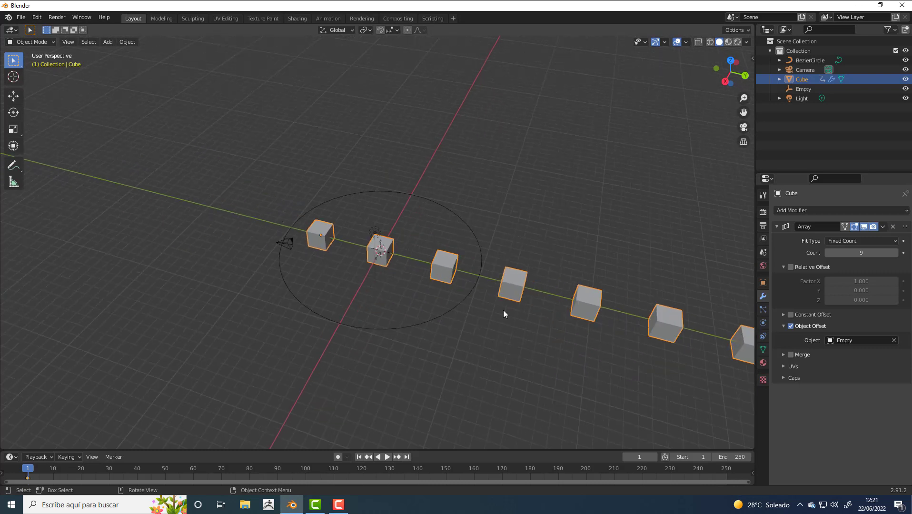
left_click(380, 252)
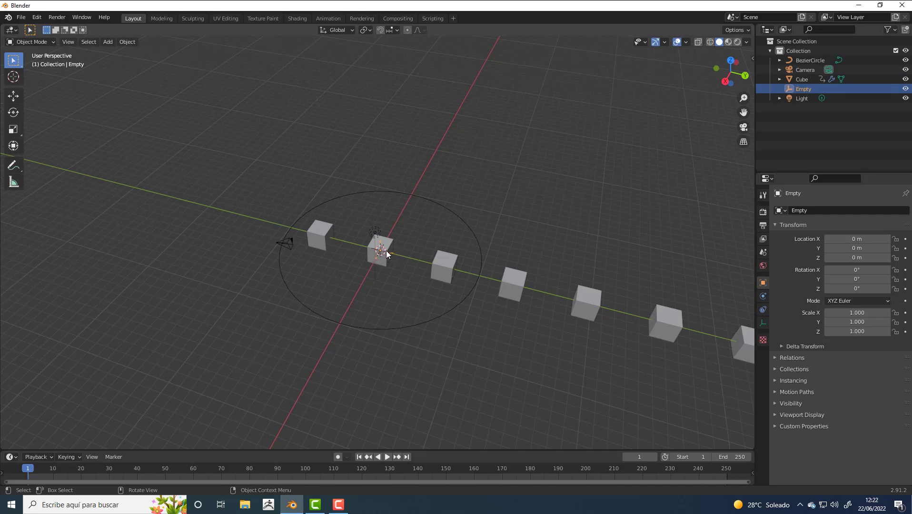
key("g")
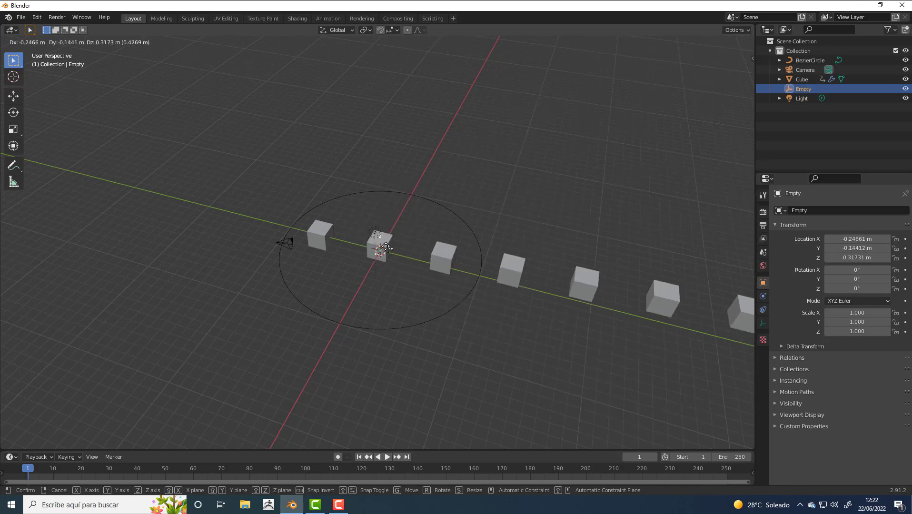
right_click(385, 246)
right_click(386, 246)
left_click(366, 159)
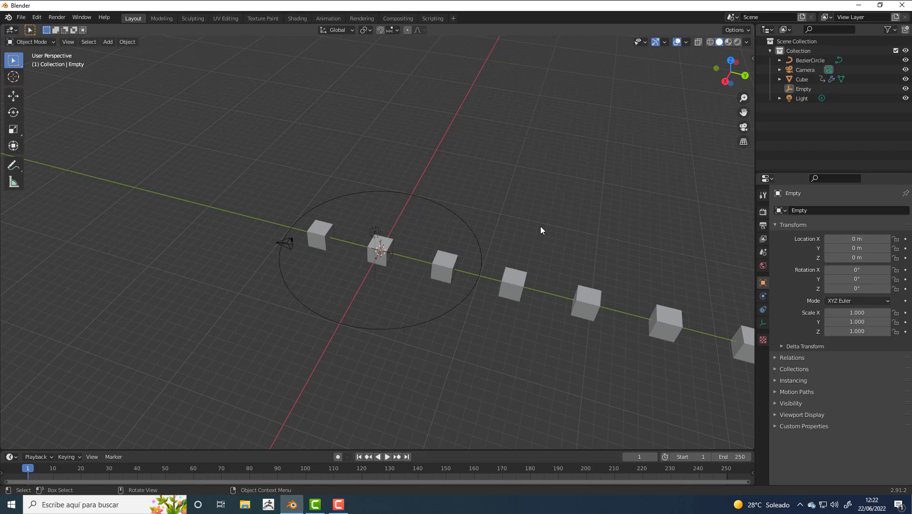
left_click(381, 253)
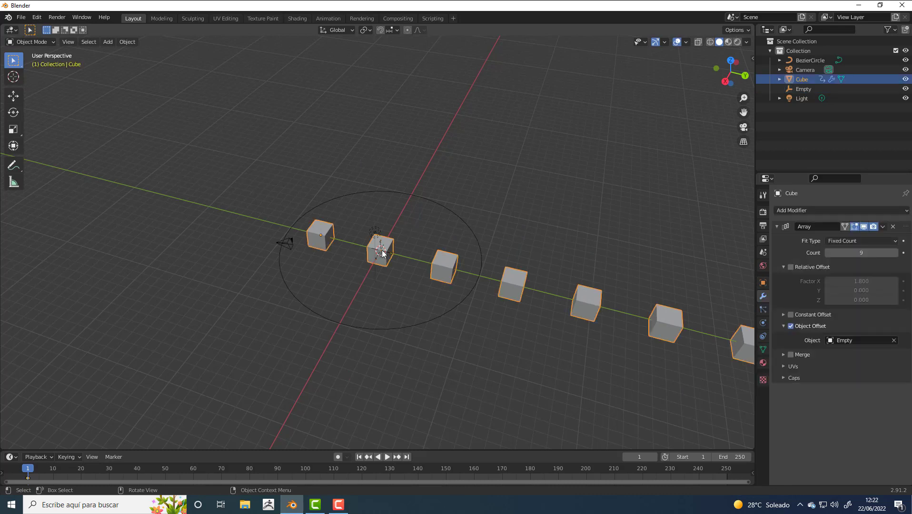
left_click(388, 258)
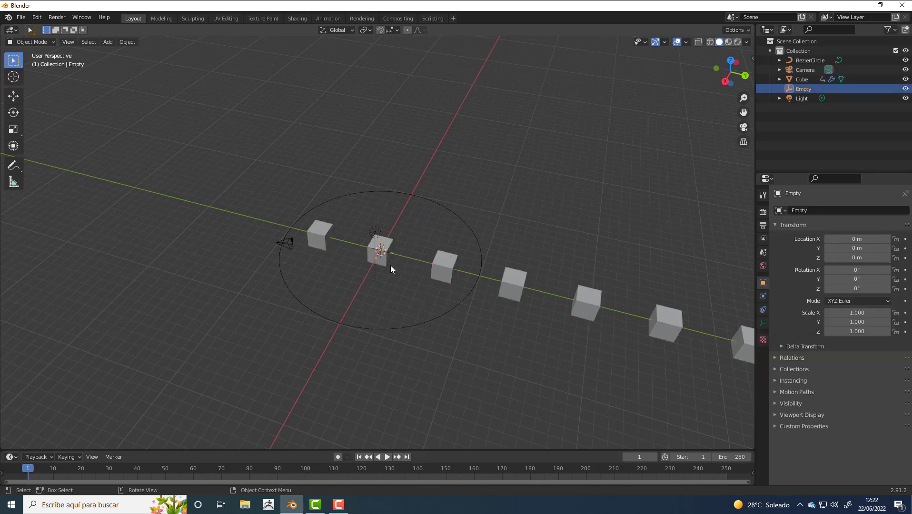
key("r")
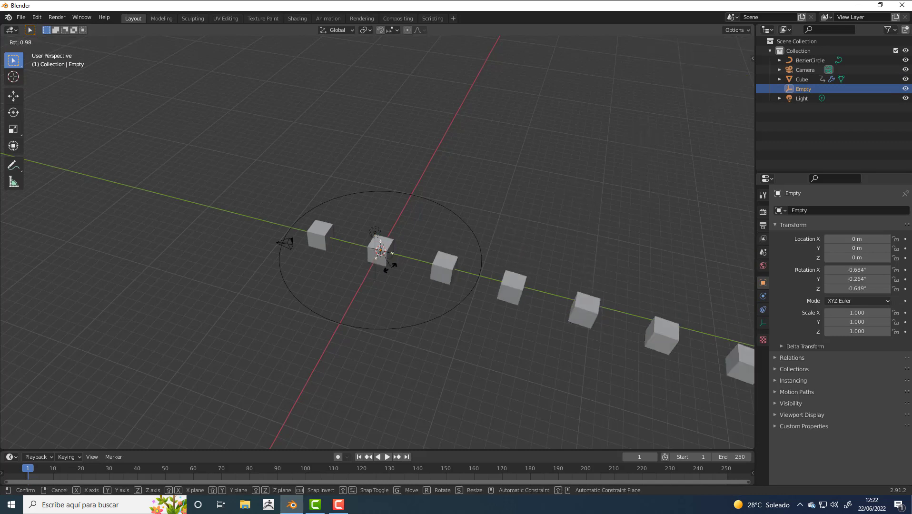
right_click(392, 270)
- Scale the Empty uniformly to about 1.287 so that each arrayed cube grows along the row
key("s")
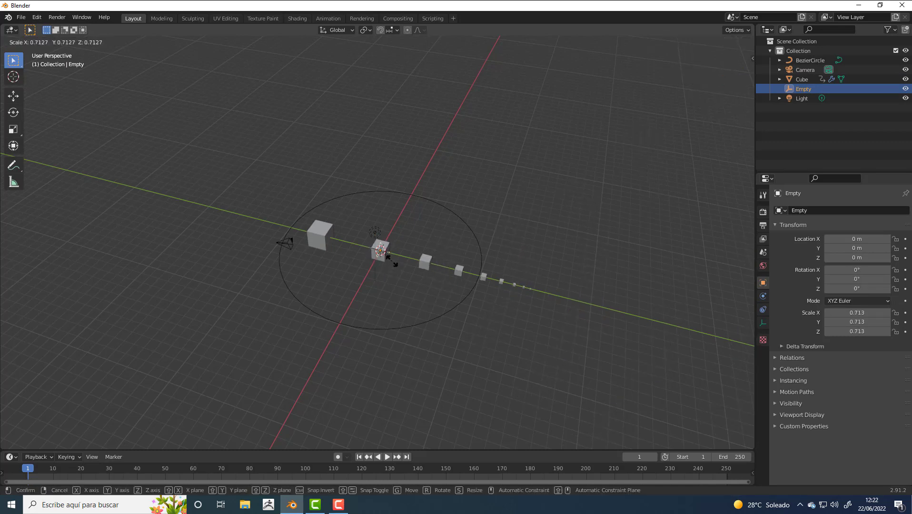
left_click(376, 280)
scroll(379, 276, "down", 4)
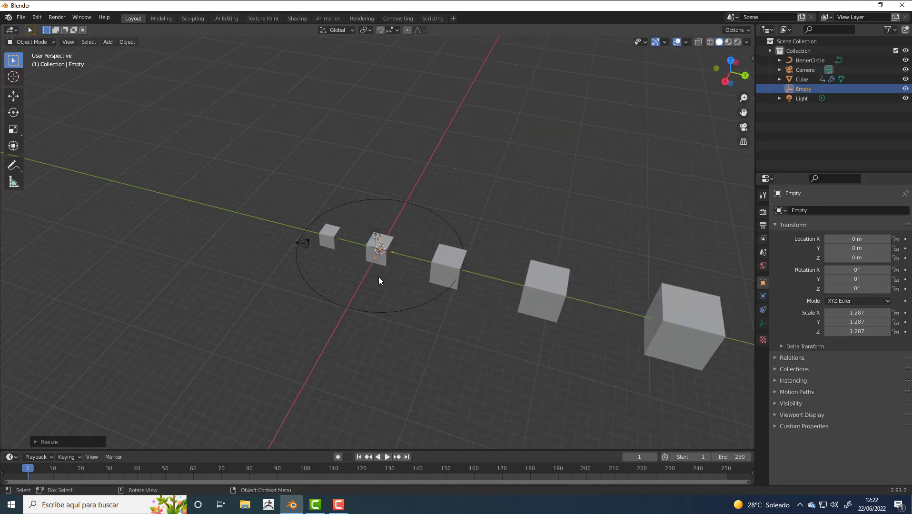
middle_click_drag(379, 277, 403, 261)
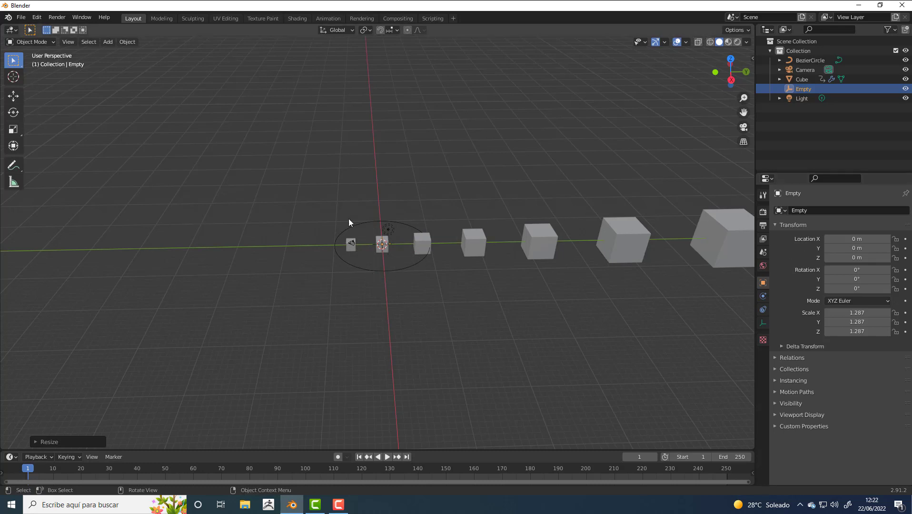
middle_click_drag(528, 240, 400, 240)
scroll(400, 237, "up", 3)
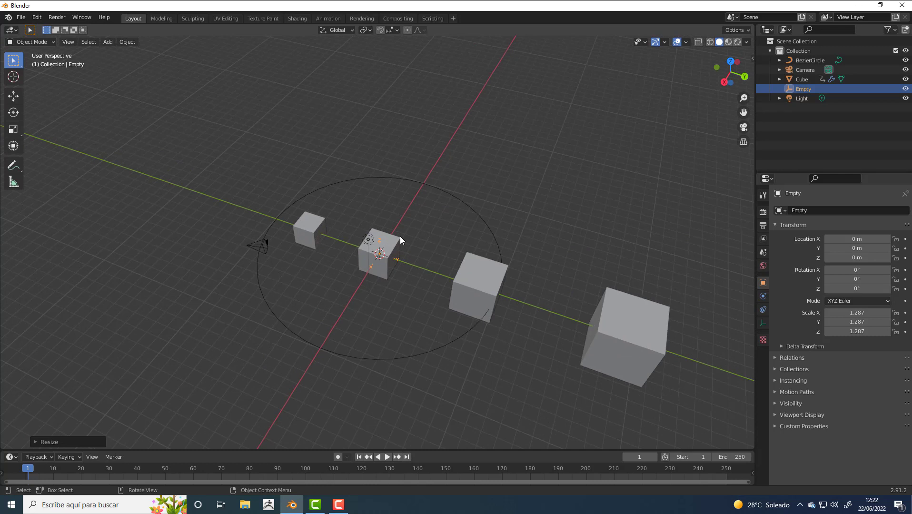
- Try rotating the Empty about the Z axis from the top view to fan the arrayed cubes into a spiral
scroll(400, 236, "down", 2)
middle_click_drag(399, 236, 430, 282)
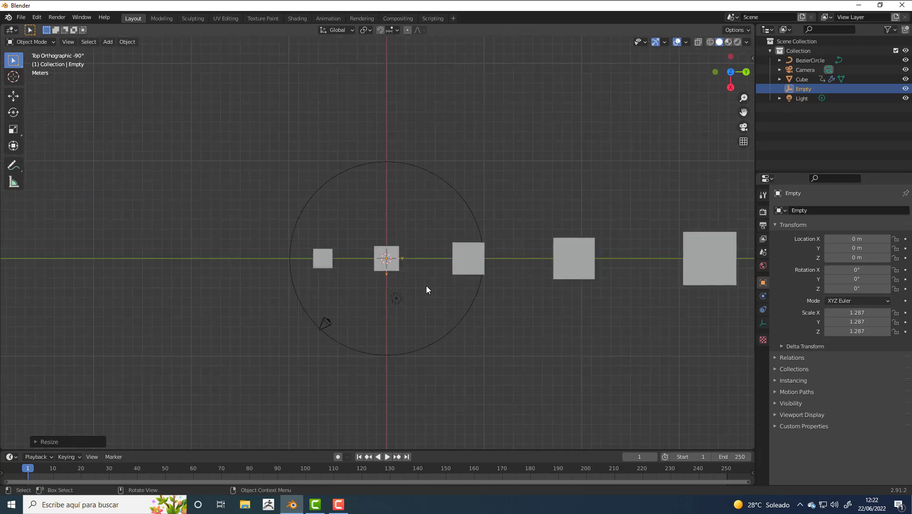
scroll(426, 285, "down", 3)
key("r")
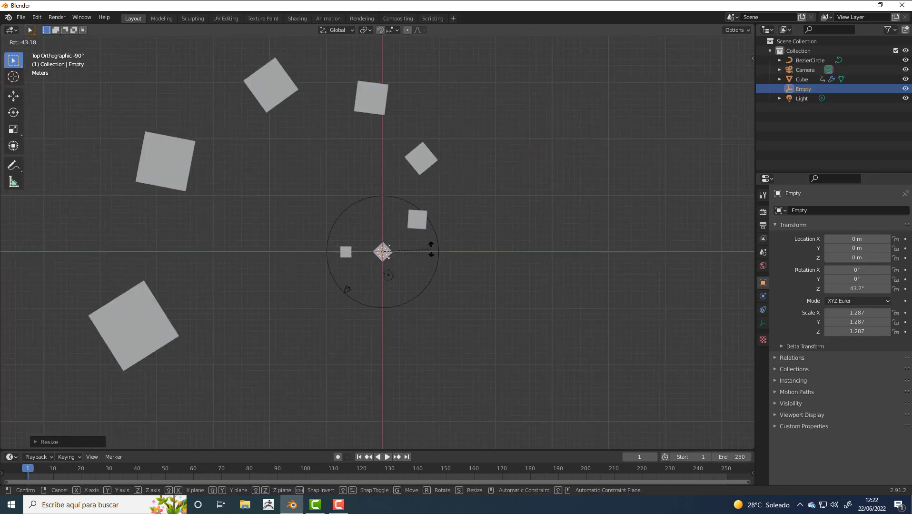
key("Escape")
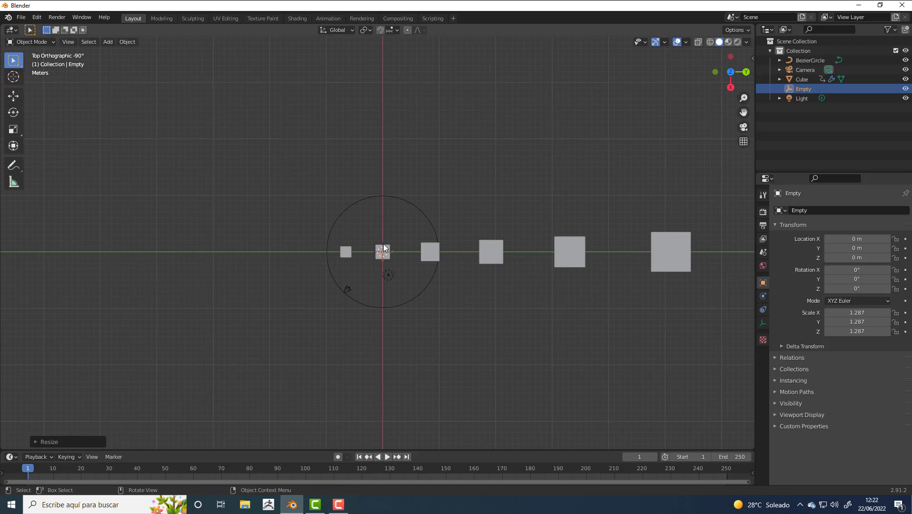
middle_click_drag(384, 250, 371, 205)
scroll(372, 206, "up", 6)
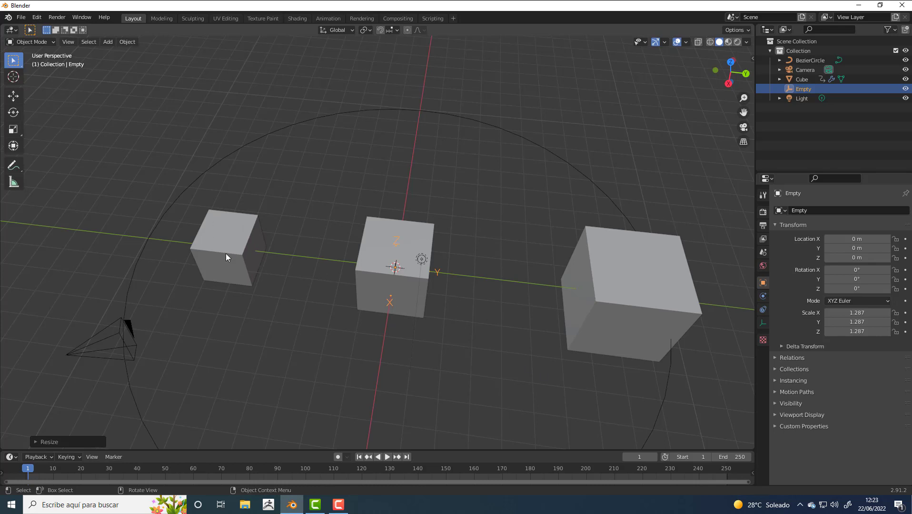
- Reduce the count of the cube's Array modifier to 1
left_click(231, 241)
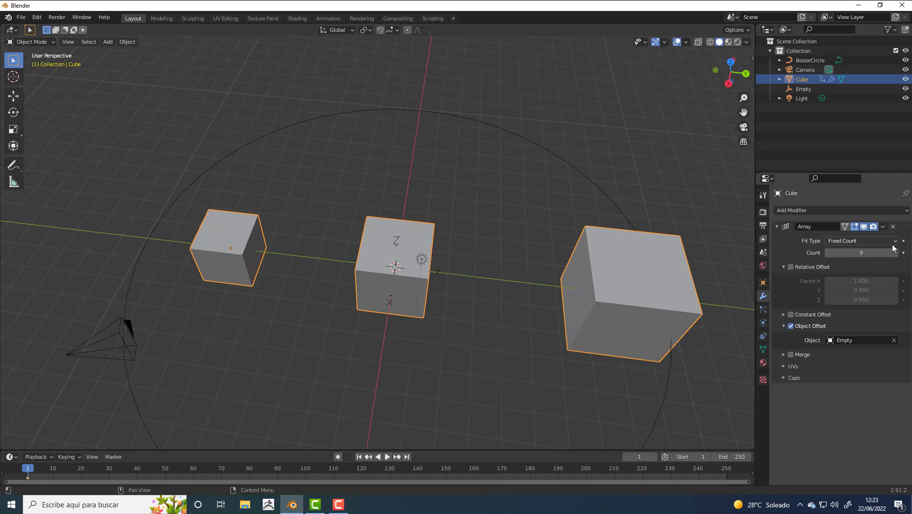
left_click_drag(890, 252, 838, 253)
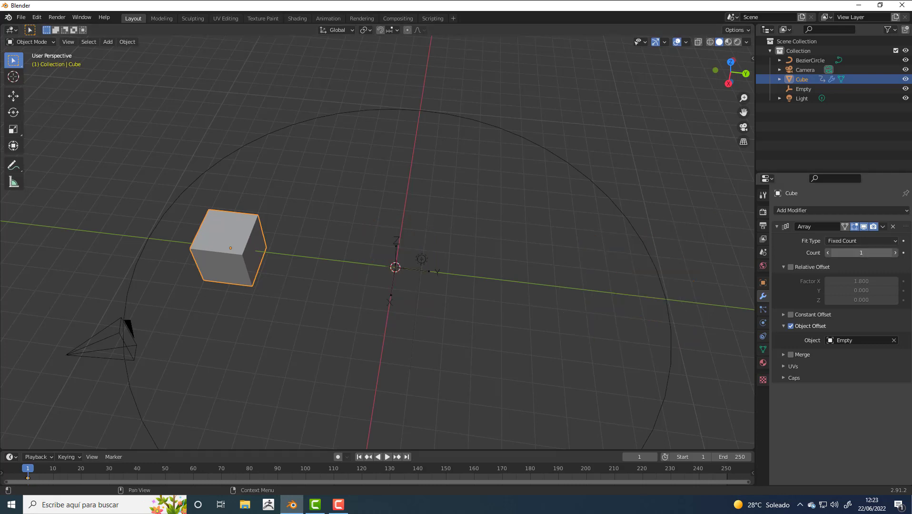
left_click(394, 259)
middle_click_drag(434, 233, 424, 228)
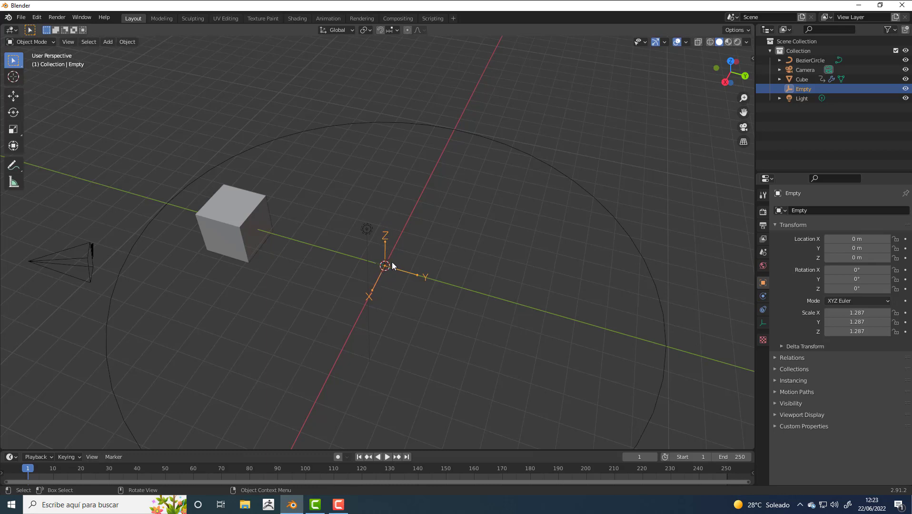
- Set the cube's origin to the 3D cursor
left_click(237, 219)
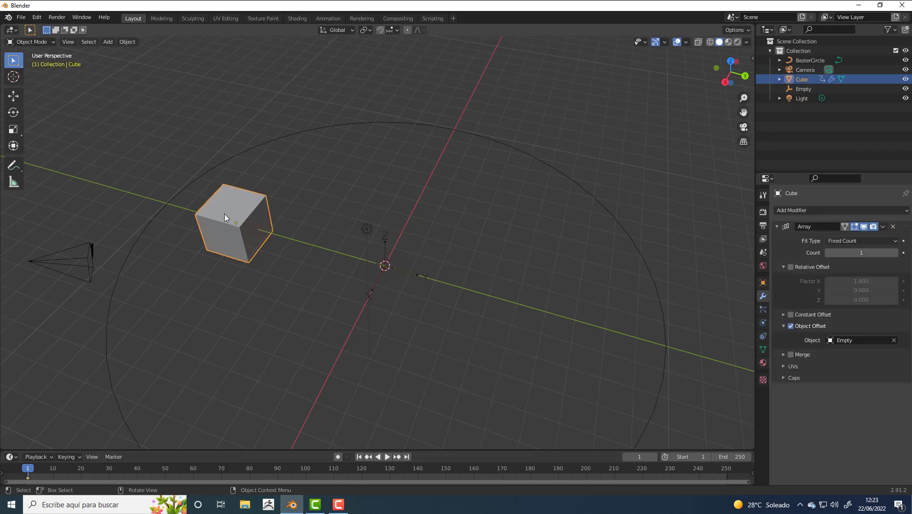
left_click(128, 42)
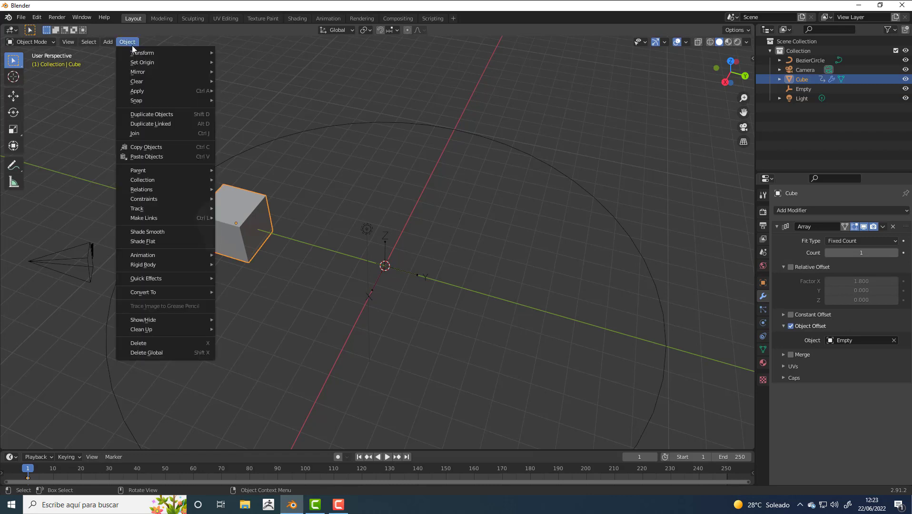
mouse_move(147, 62)
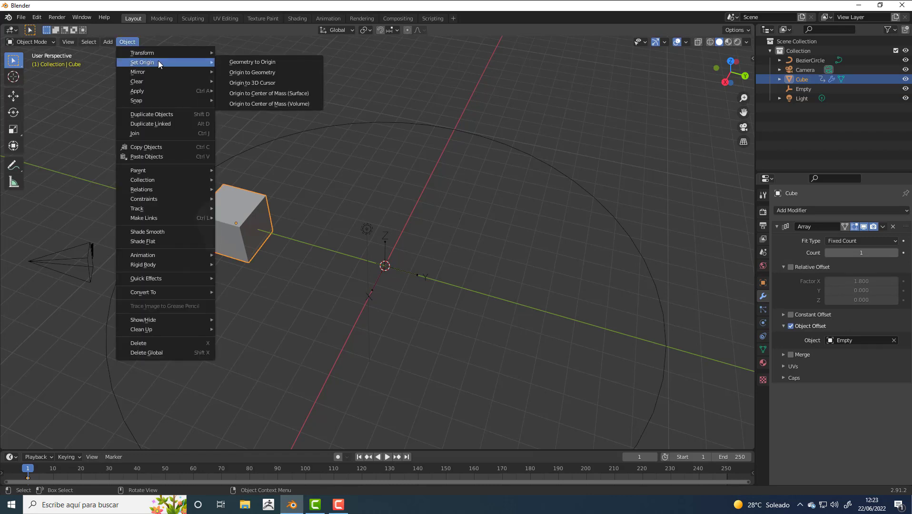
left_click(250, 84)
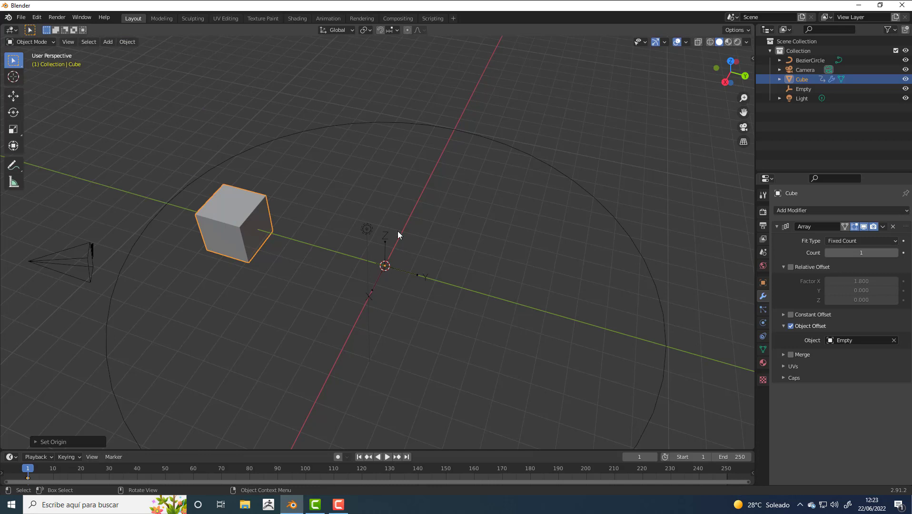
- Raise the count of the cube's Array modifier to 10
left_click(861, 253)
type("4")
key("Return")
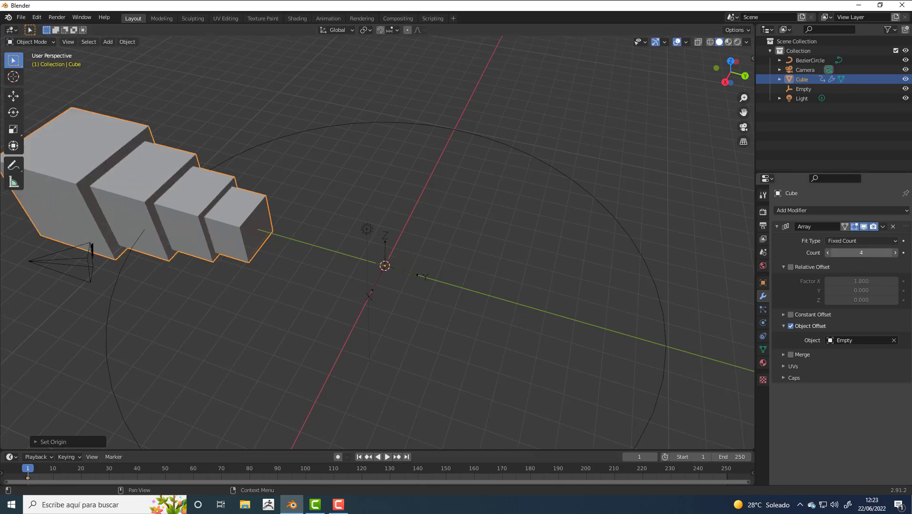
mouse_move(861, 252)
left_mouse_down()
mouse_move(877, 252)
mouse_move(850, 253)
mouse_move(877, 253)
left_mouse_up()
scroll(433, 270, "down", 10)
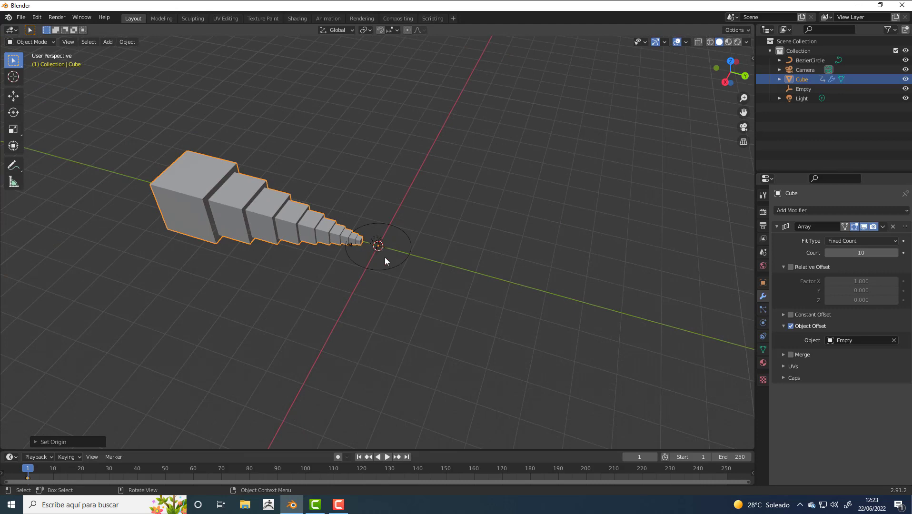
- Set the Empty's scale to 1 on the X, Y and Z axes
scroll(379, 250, "up", 6)
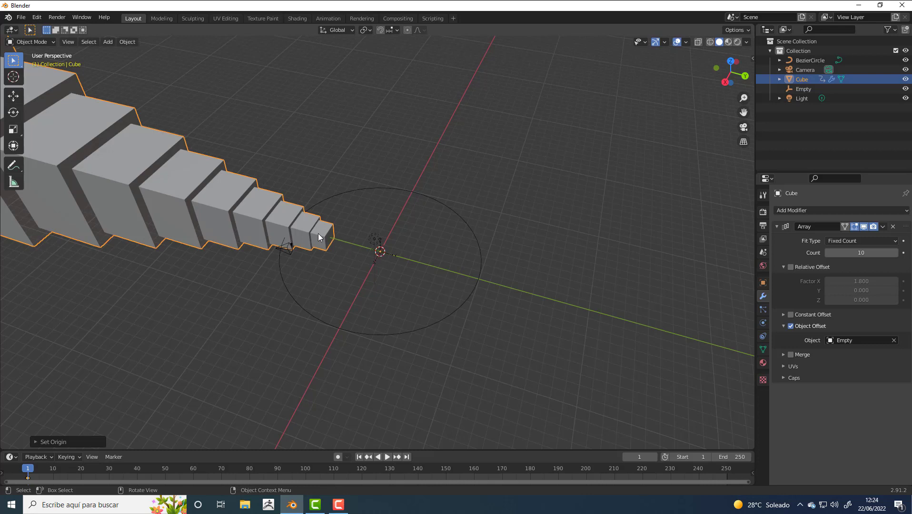
left_click(376, 240)
left_click(381, 244)
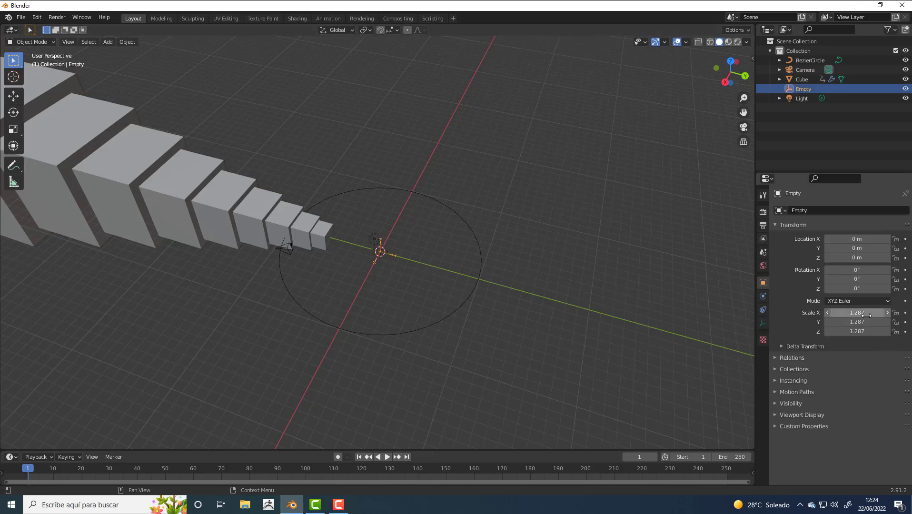
left_click(849, 314)
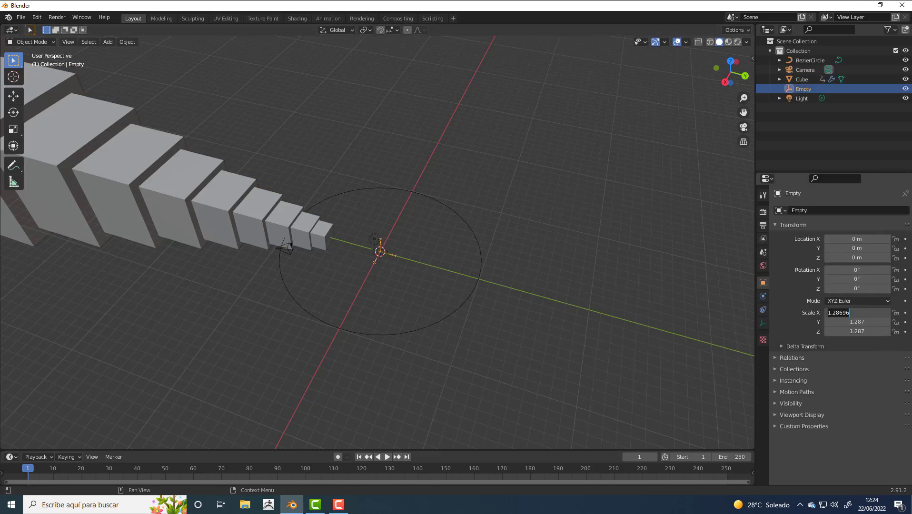
type("1")
key("Tab")
type("1")
key("Tab")
type("1")
key("Return")
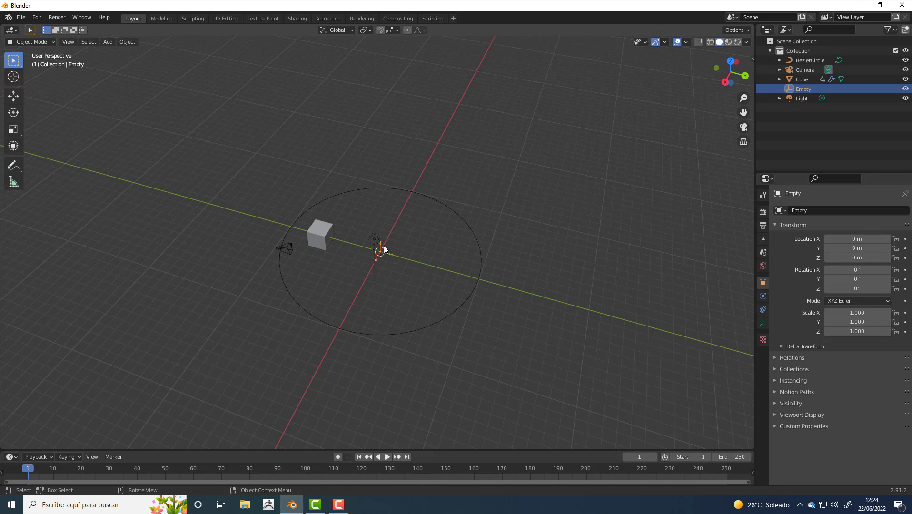
- Rotate the Empty freehand about the global Z axis by about -29.5° to spread the arrayed cubes around the centre
scroll(378, 245, "up", 4)
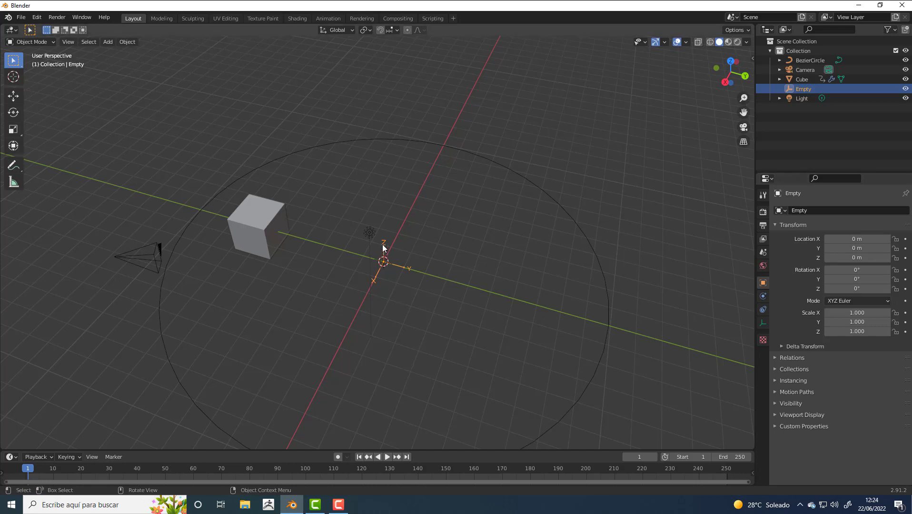
key("r")
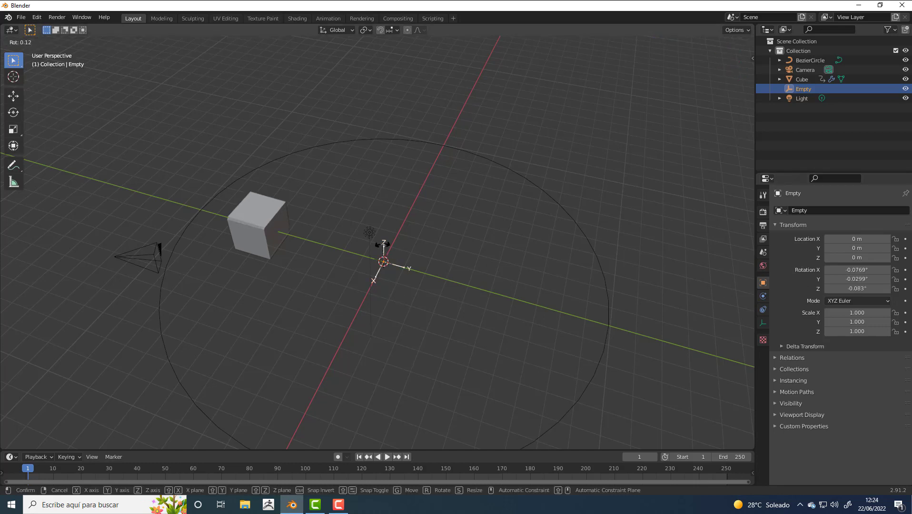
key("z")
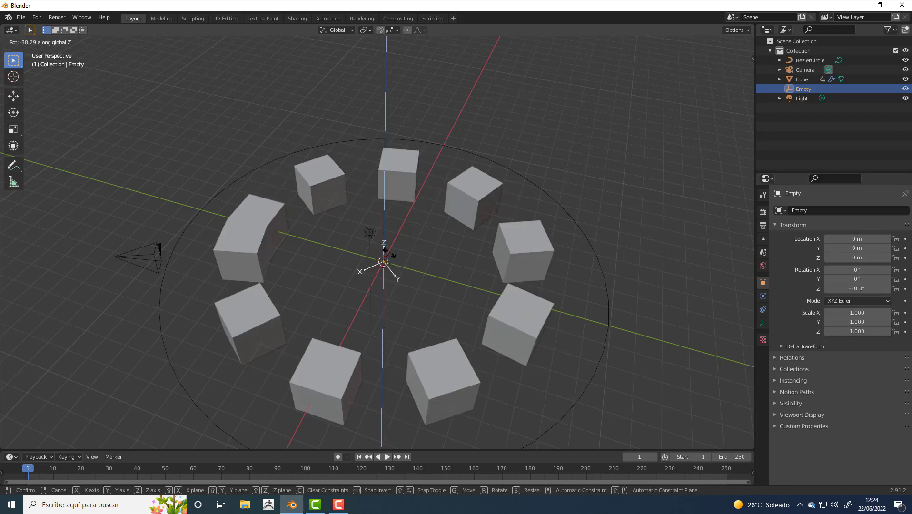
left_click(392, 255)
scroll(410, 254, "down", 4)
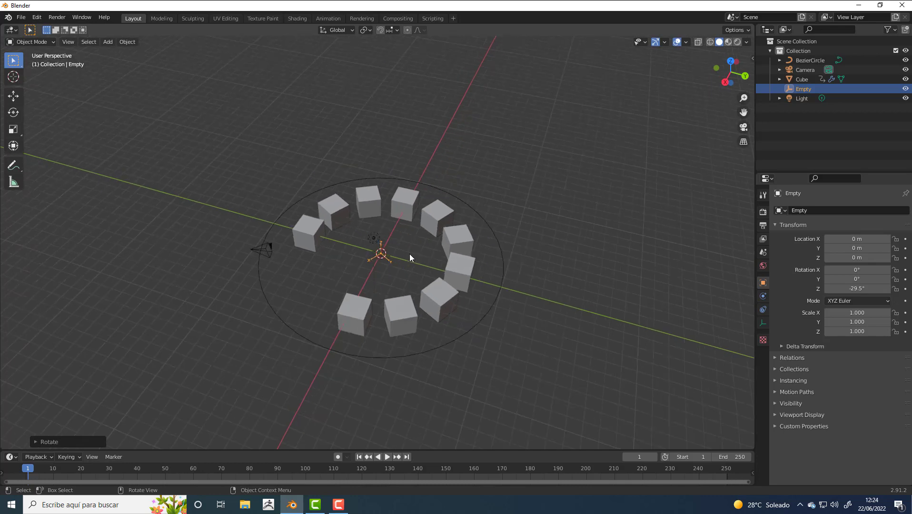
- Set the Empty's Z rotation to 36° to space the ten arrayed cubes evenly around a full circle
middle_click_drag(410, 254, 410, 299)
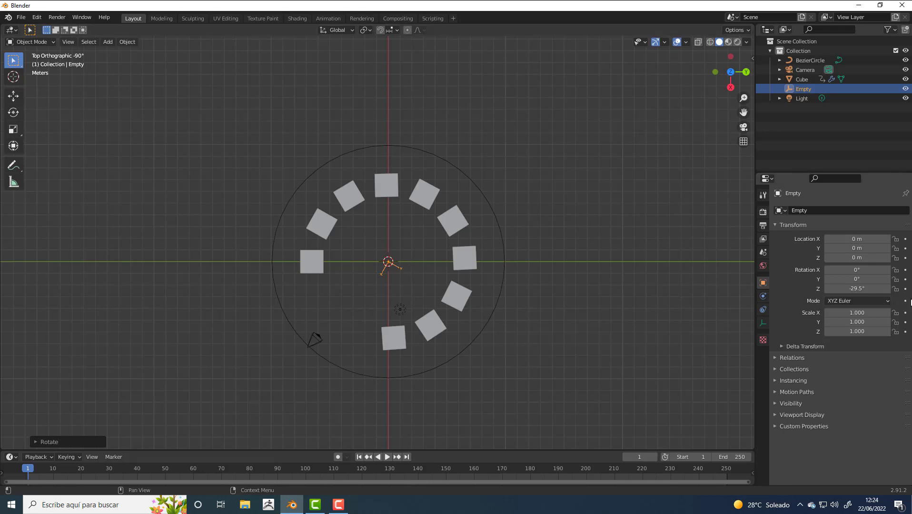
left_click(315, 262)
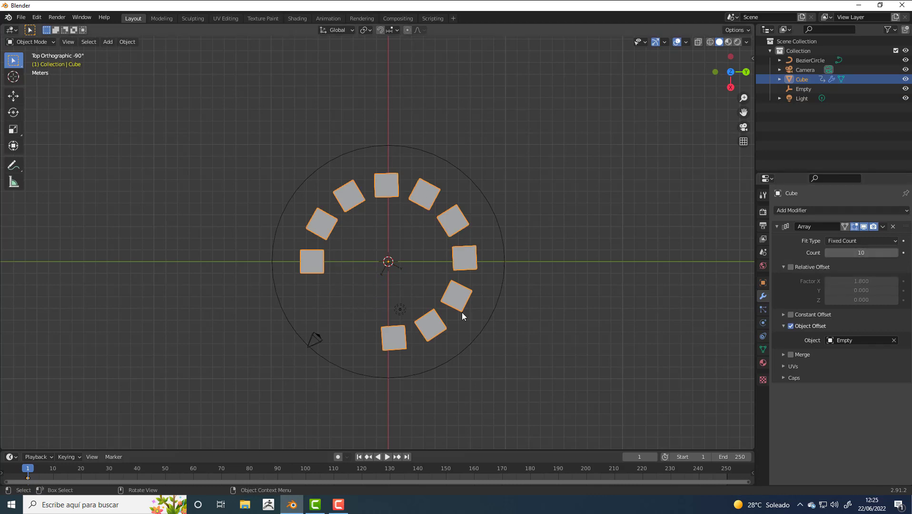
left_click(383, 272)
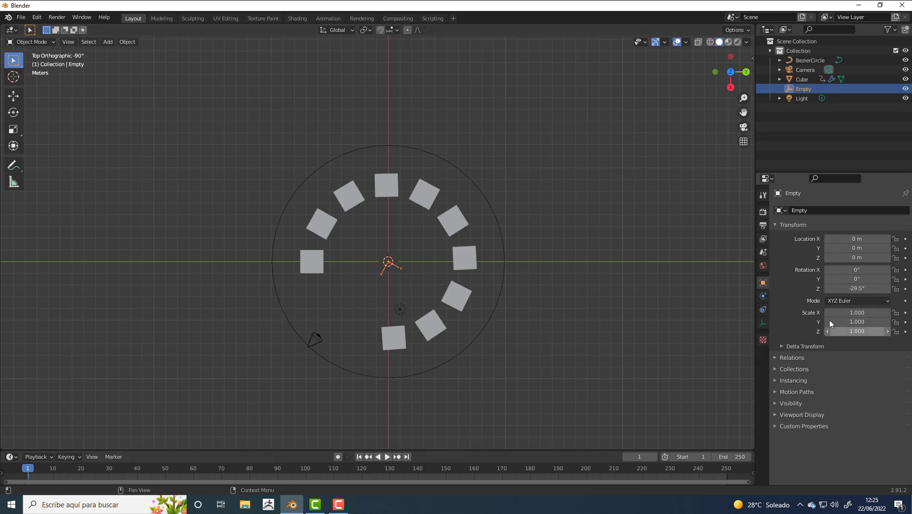
double_click(854, 288)
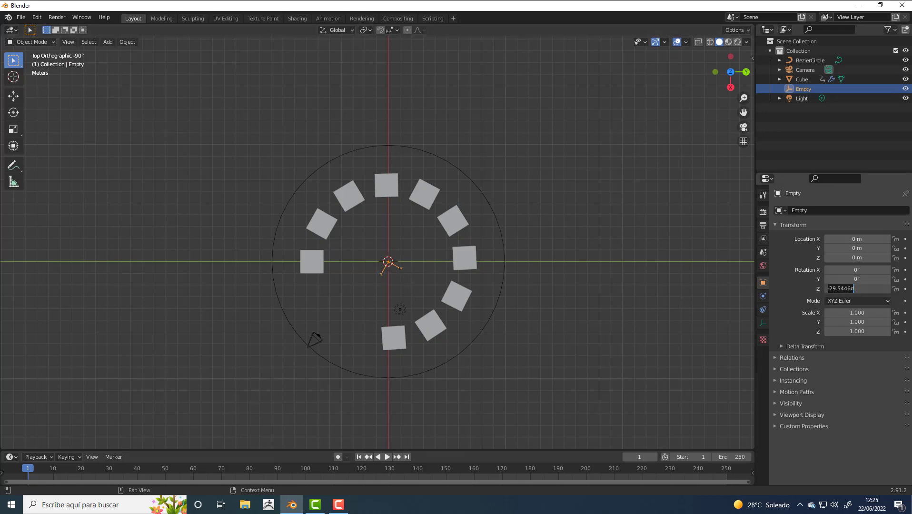
type("36")
key("Return")
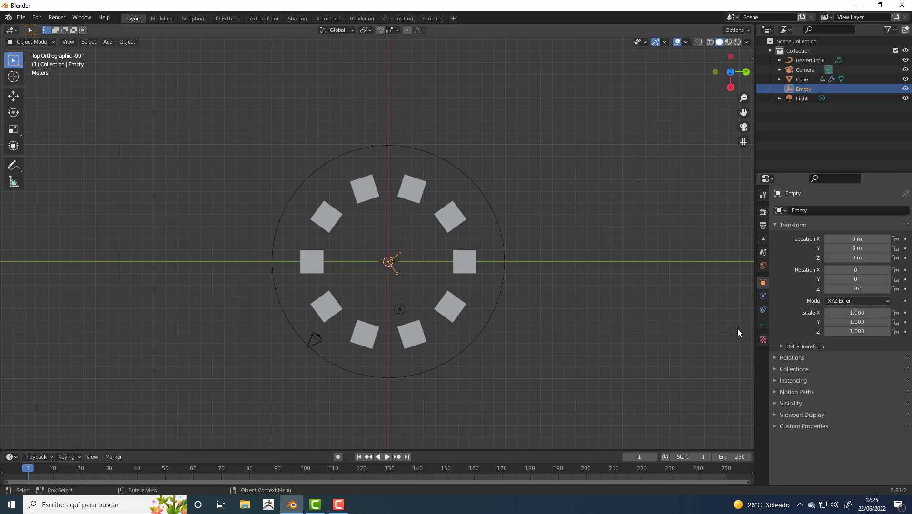
- Move the Empty up along the Z axis by about 1.15 m to turn the ring of cubes into a rising spiral
middle_click_drag(454, 356, 502, 284)
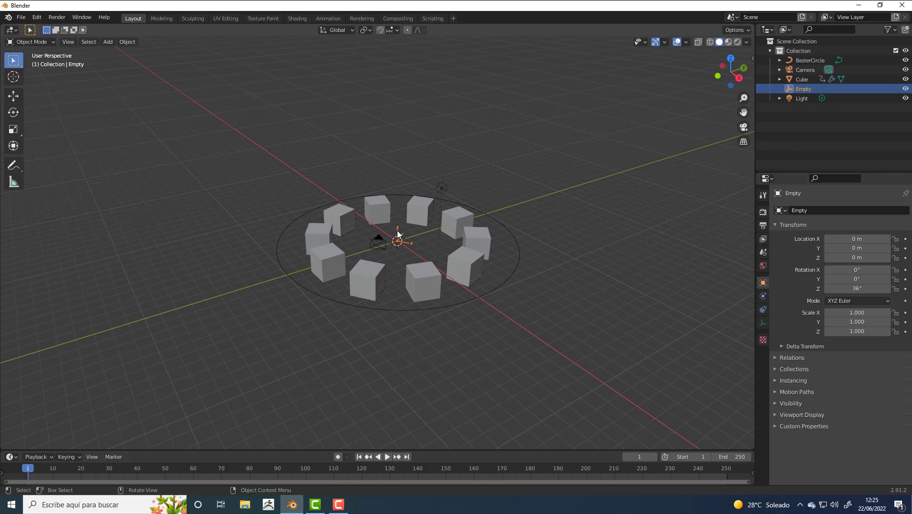
key("g")
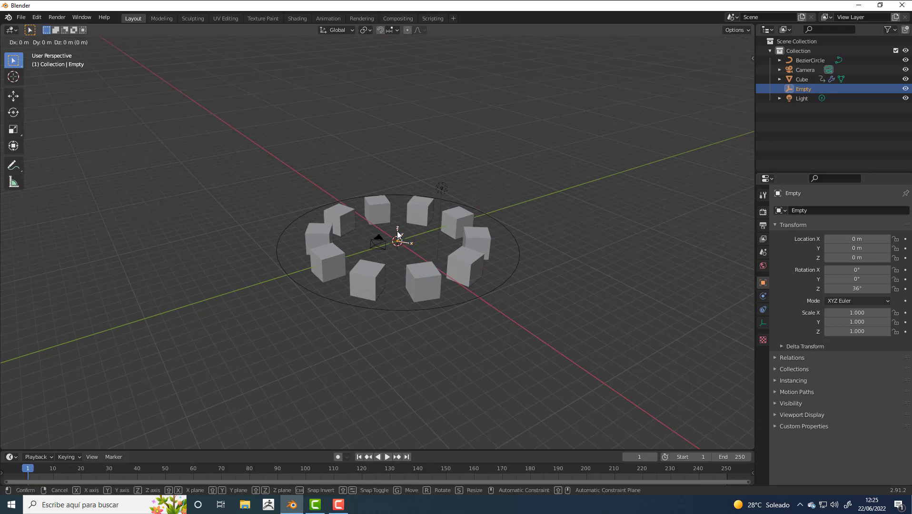
key("z")
left_click(430, 221)
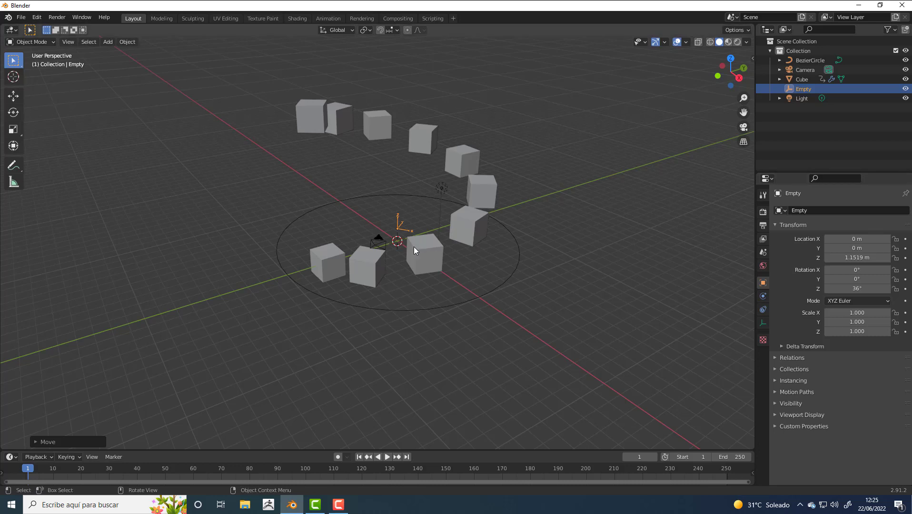
- Raise the count of the cube's Array modifier to 44 to extend the spiral upwards
left_click(341, 257)
left_click_drag(855, 254, 896, 253)
scroll(449, 261, "down", 6)
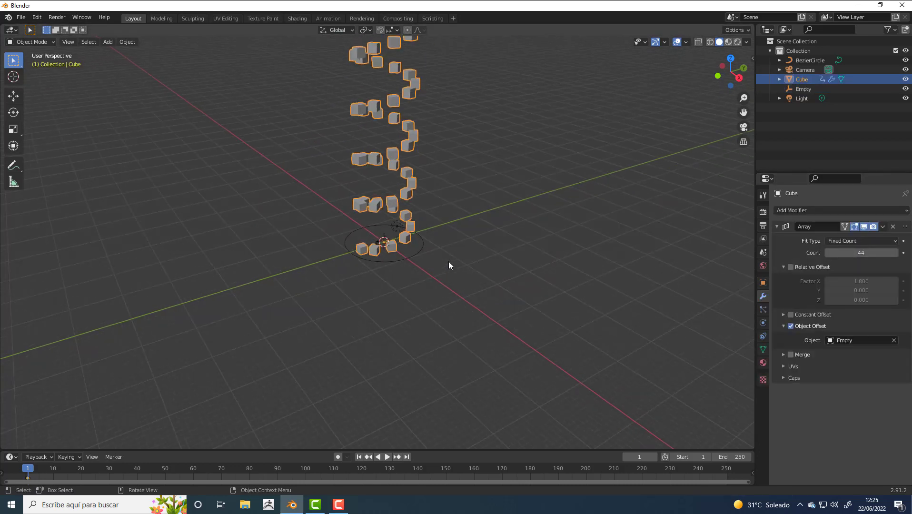
middle_click_drag(459, 167, 475, 260)
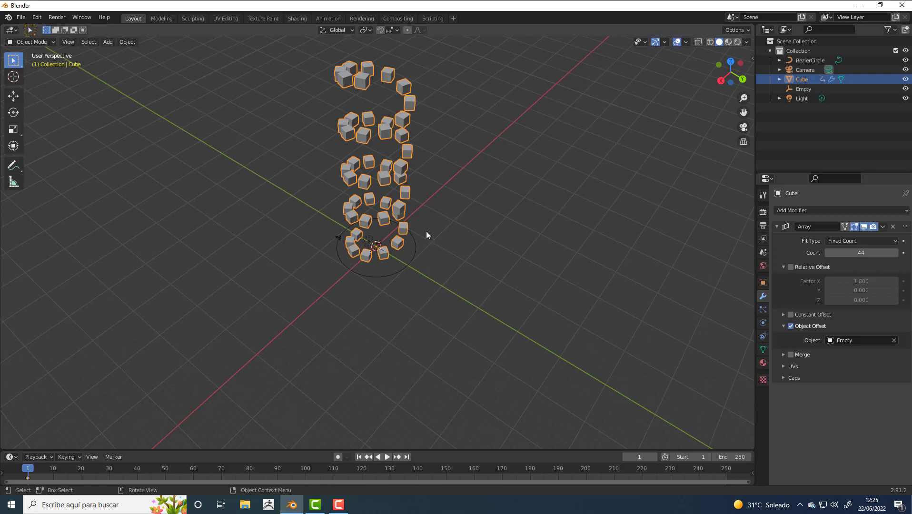
- Select the Empty at the centre of the spiral's base
scroll(378, 247, "up", 8)
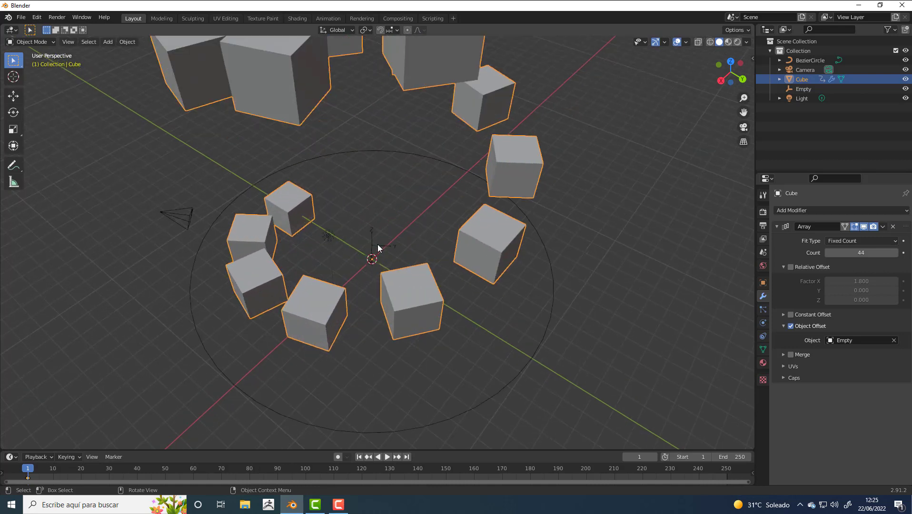
left_click(372, 240)
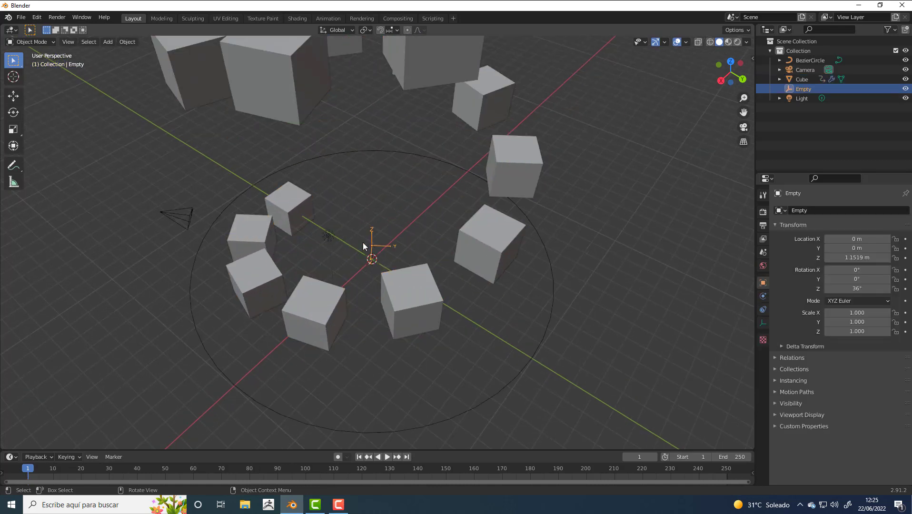
middle_click_drag(366, 250, 387, 255)
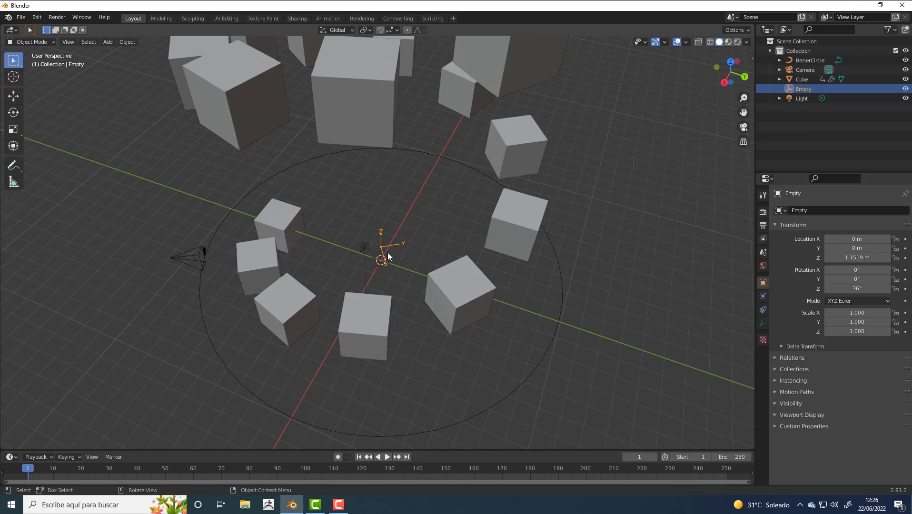
scroll(388, 255, "down", 3)
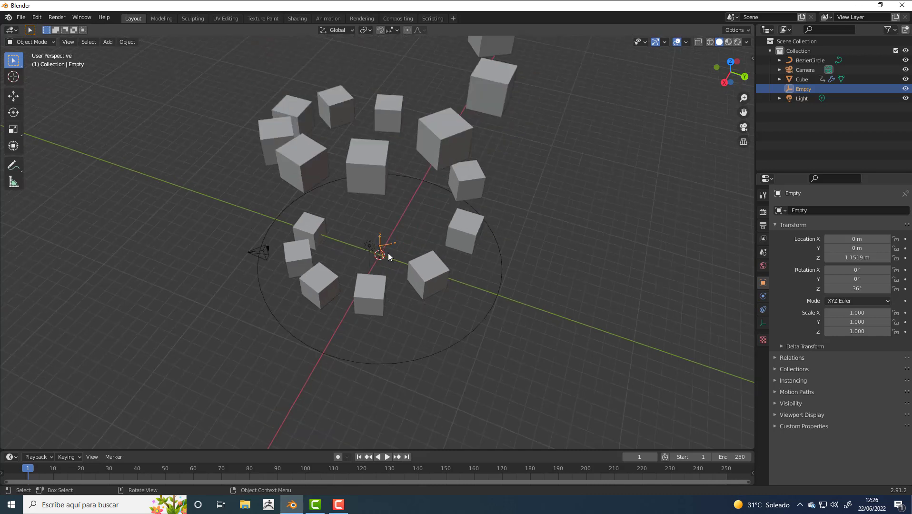